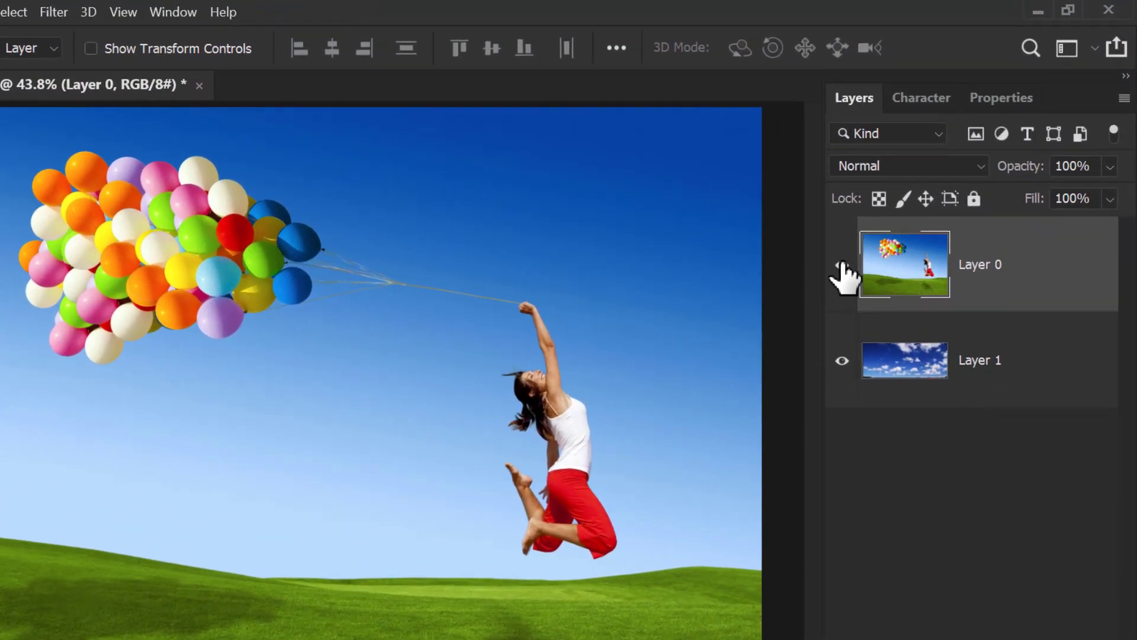
Step: Toggle the balloon photo's visibility to compare it with the cloudy sky, then select Layer 0
left_click(842, 265)
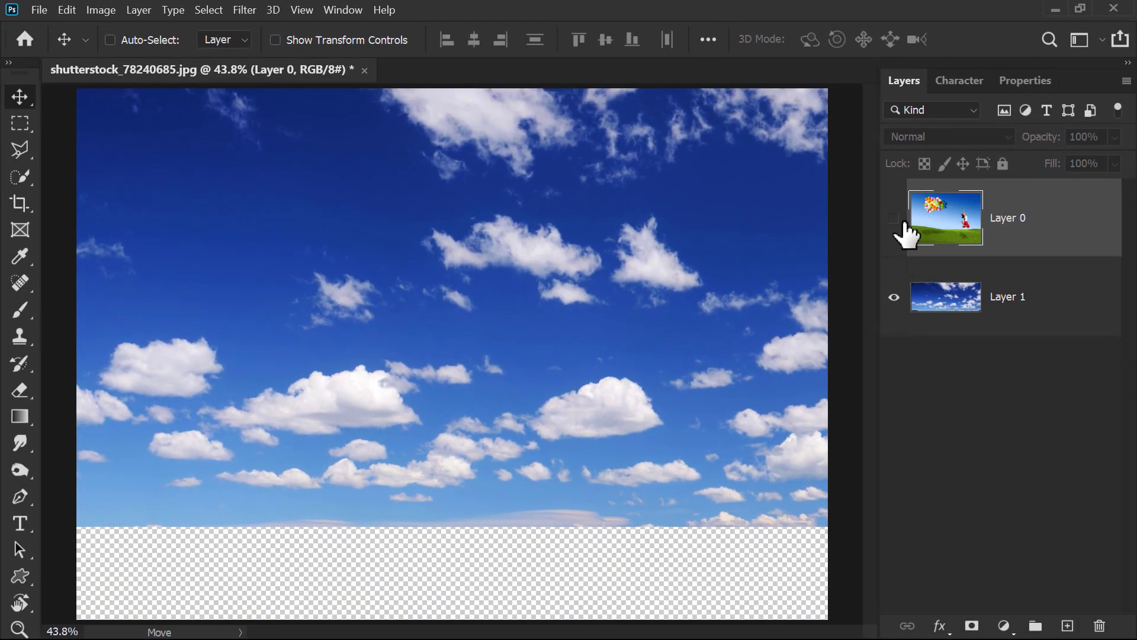
left_click(894, 219)
left_click(1047, 299)
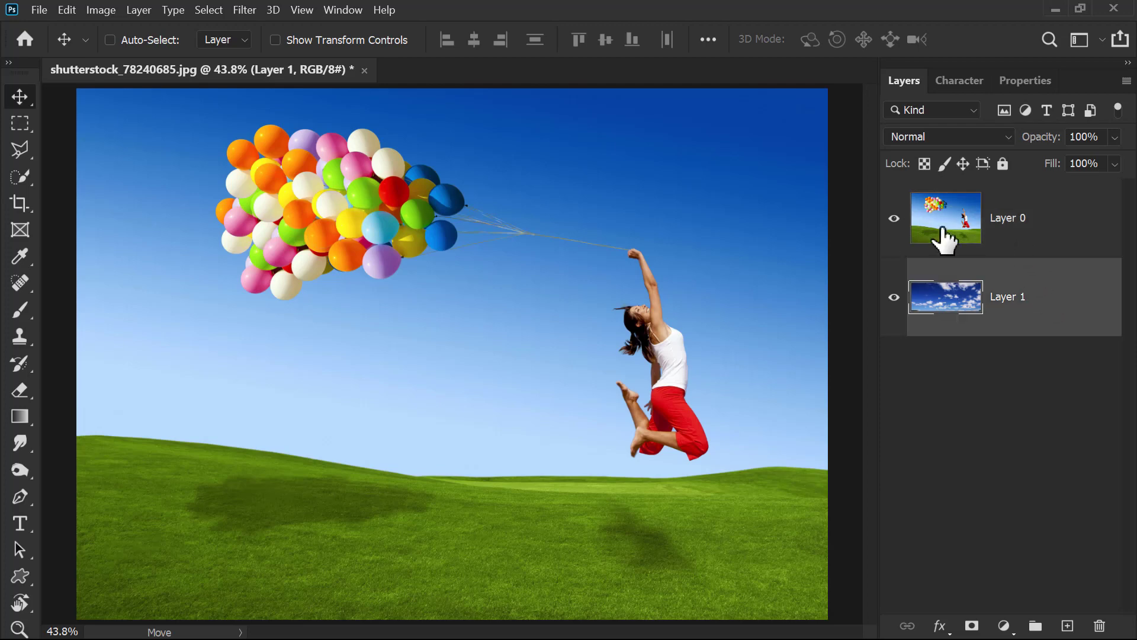
left_click(893, 219)
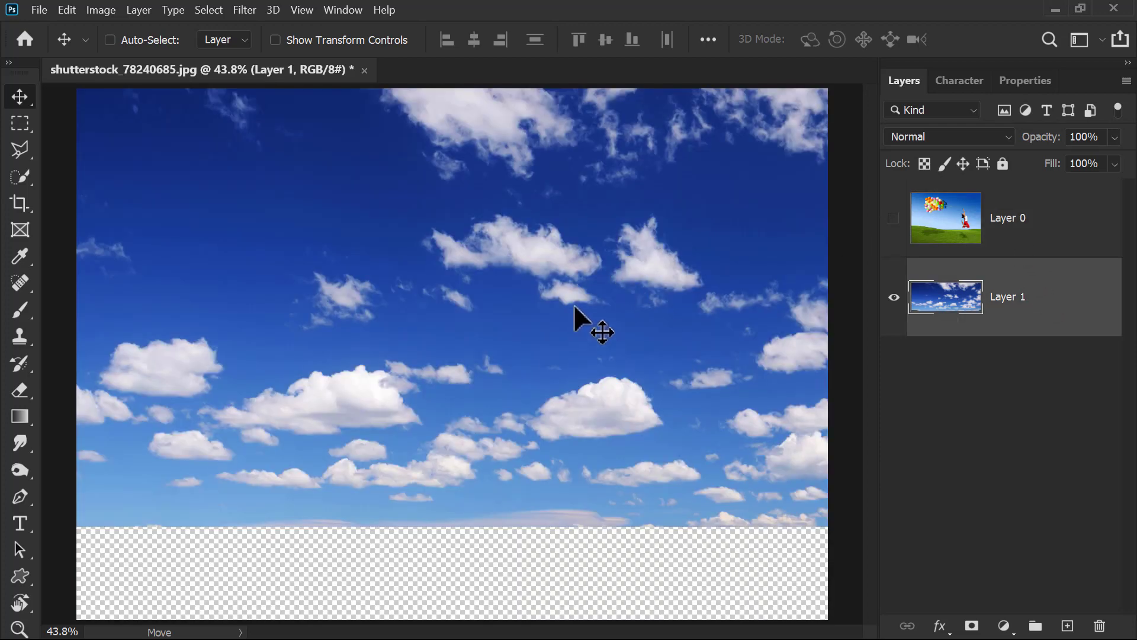
left_click(893, 219)
left_click(1040, 229)
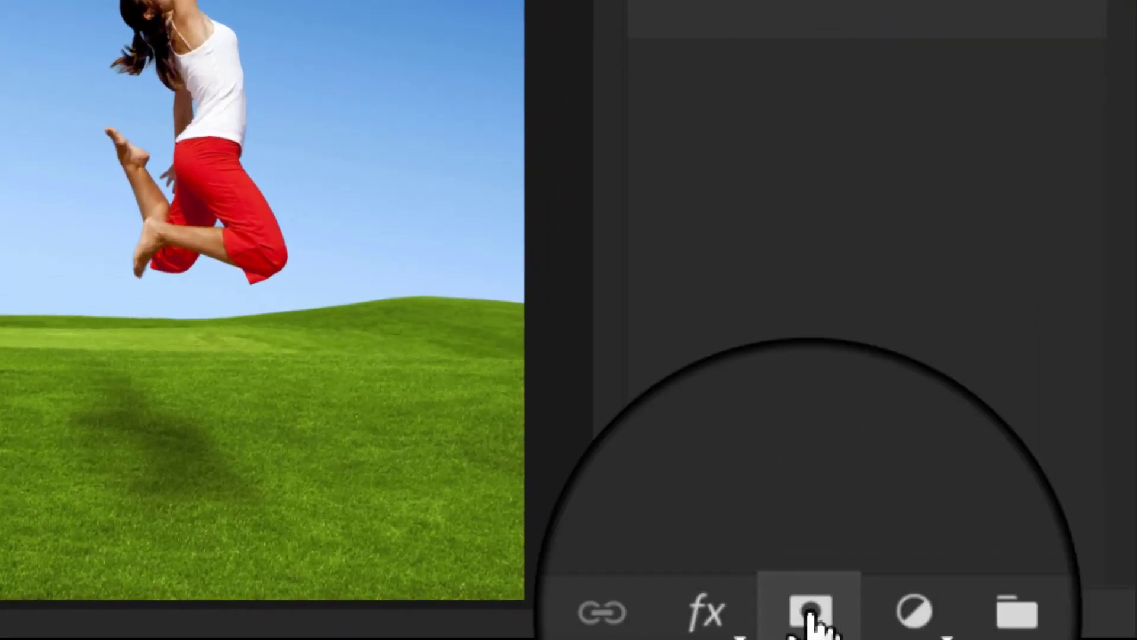
Step: Add a white layer mask to Layer 0 and show its properties (100% density, 0.0 px feather)
left_click(810, 614)
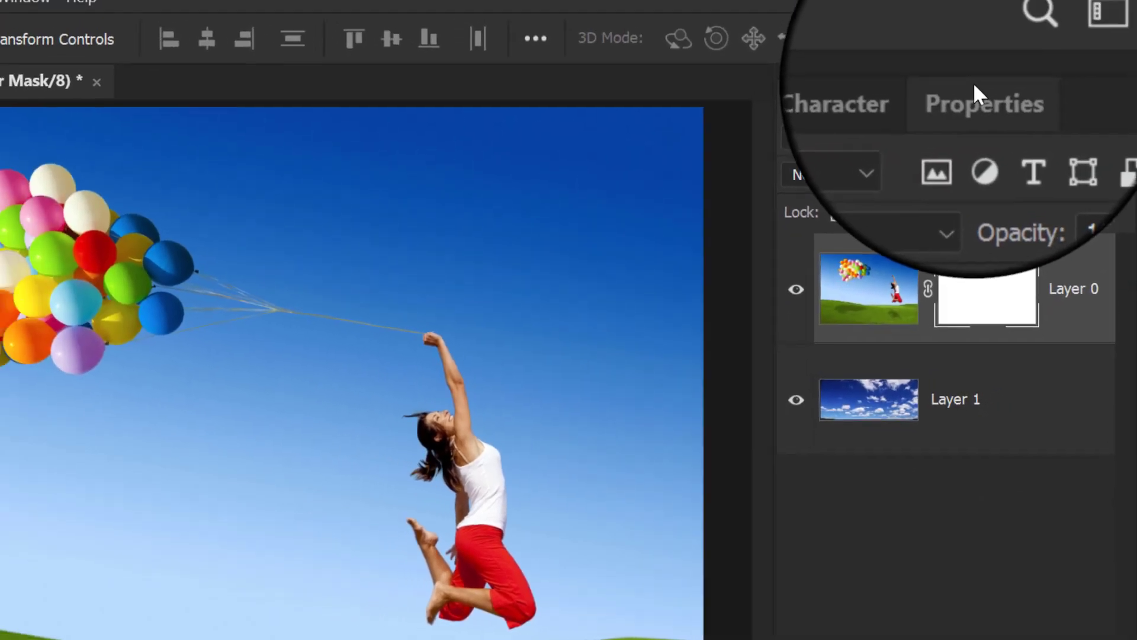
left_click(974, 109)
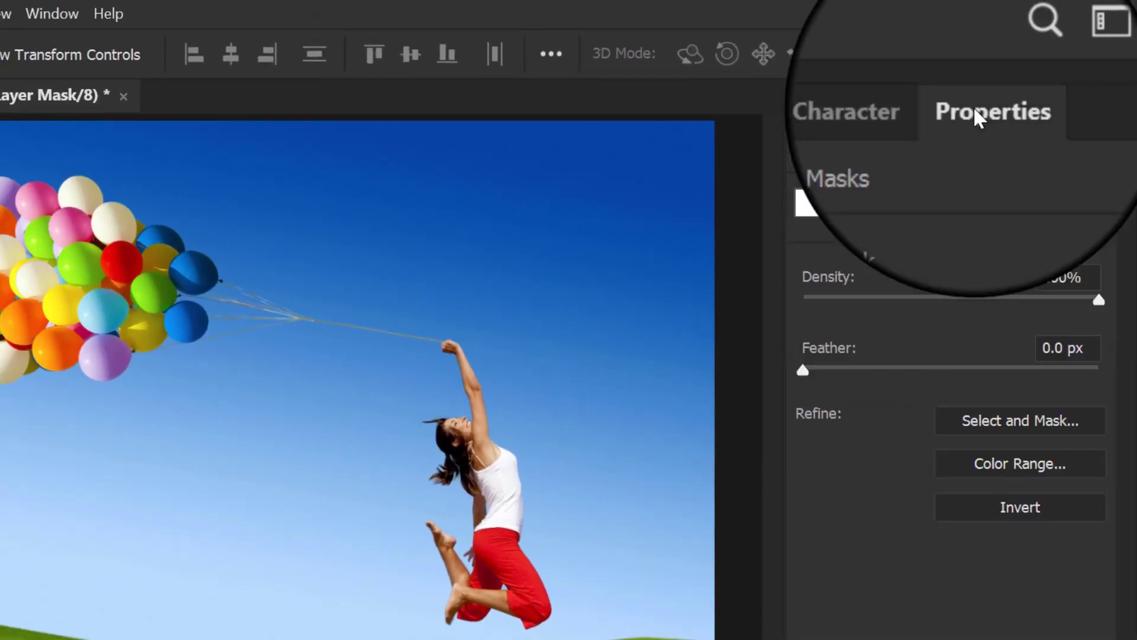
left_click(52, 14)
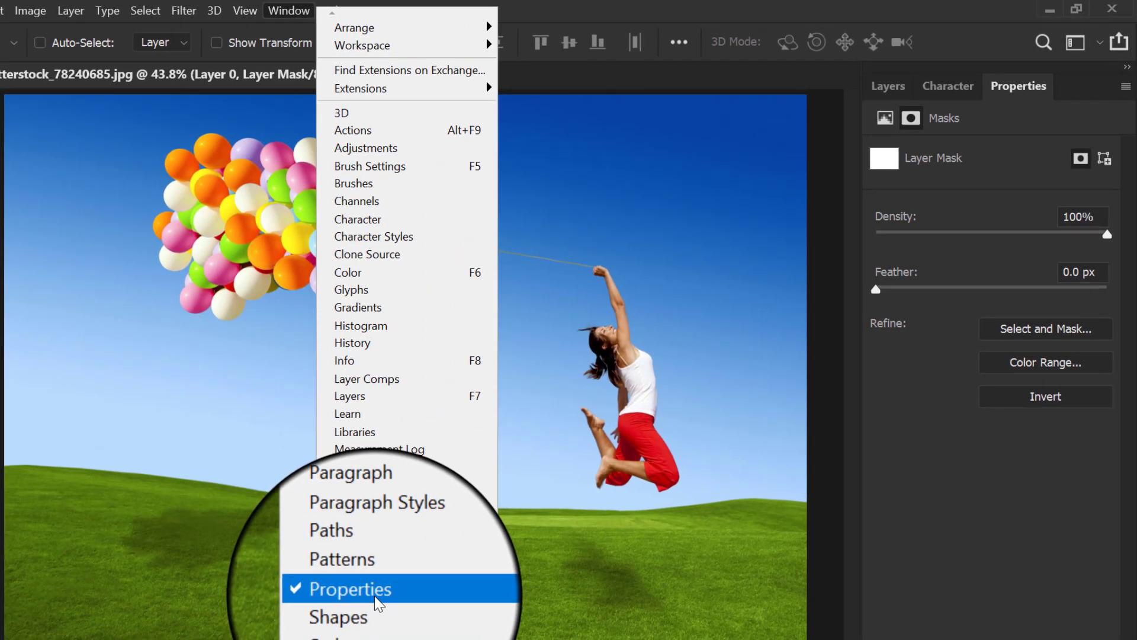
left_click(1011, 87)
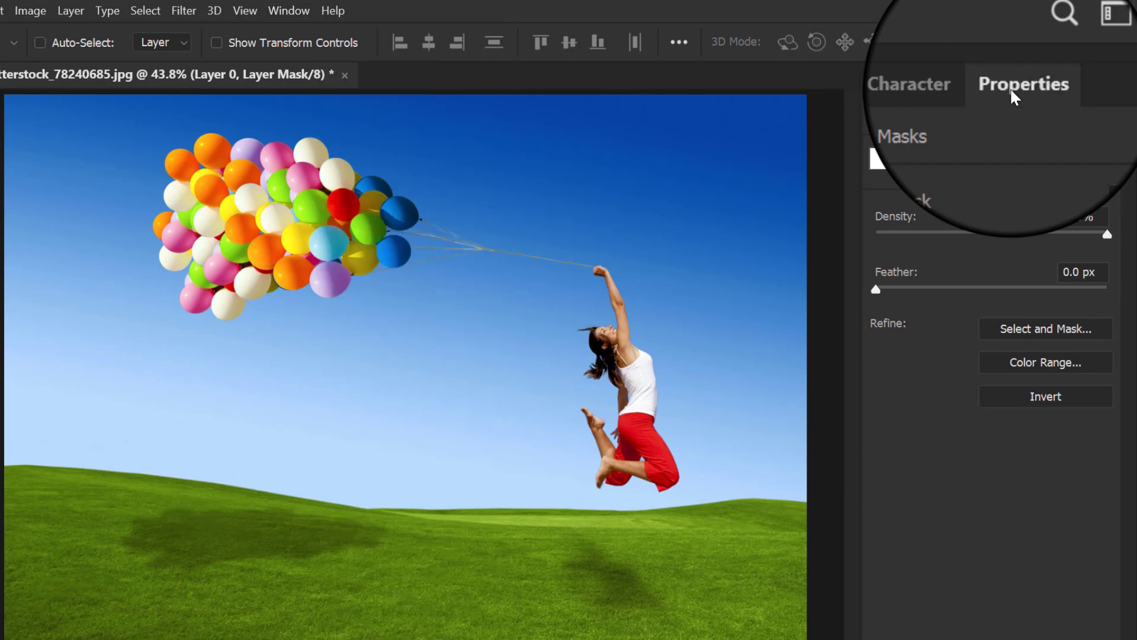
Step: Start Color Range for the mask with Image preview, sampling the deep and lighter sky blues
left_click(1071, 362)
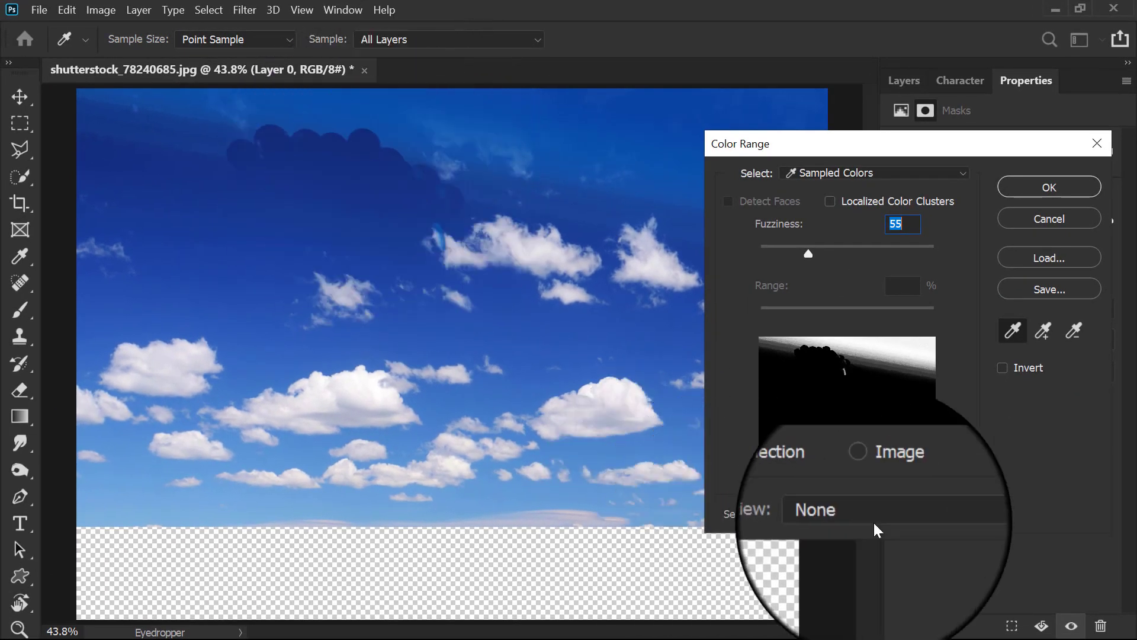
left_click(865, 479)
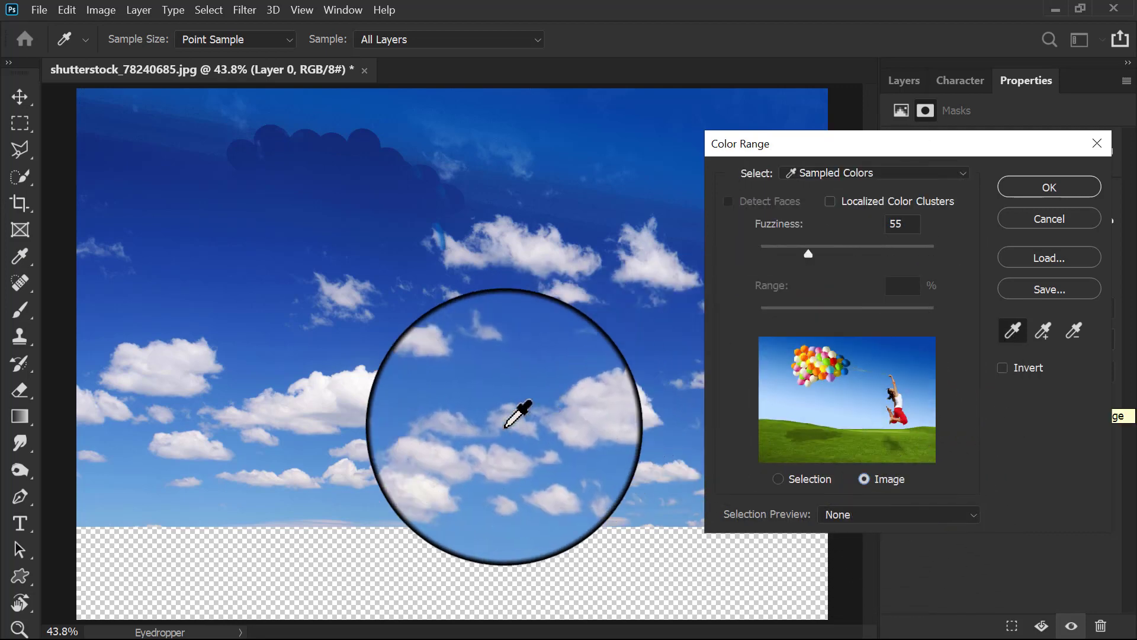
left_click(445, 425)
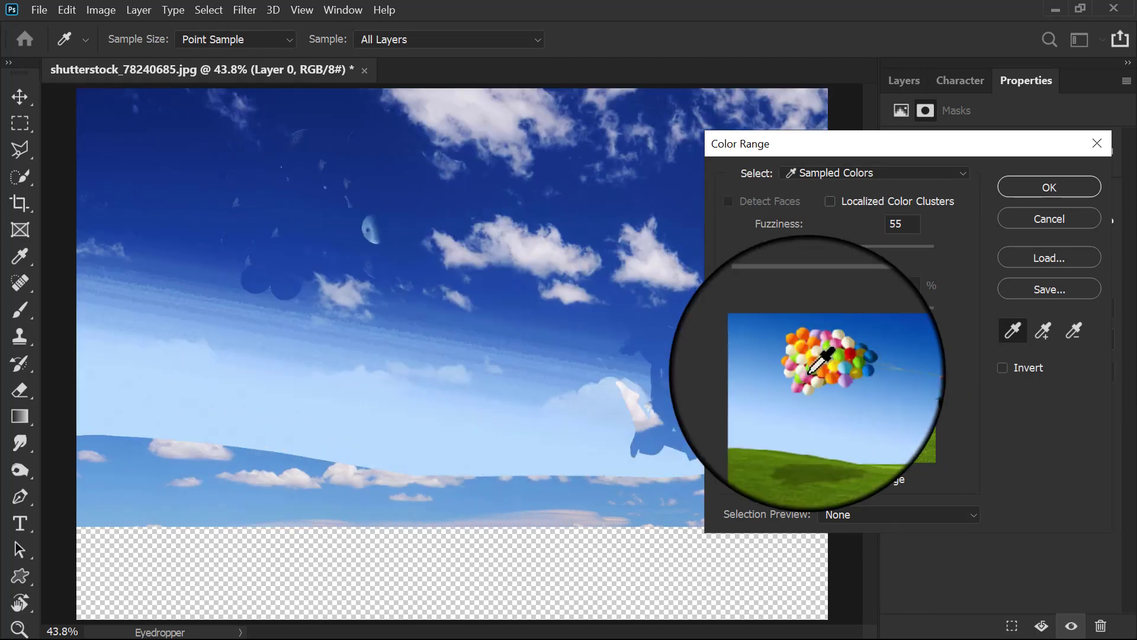
left_click(1042, 335)
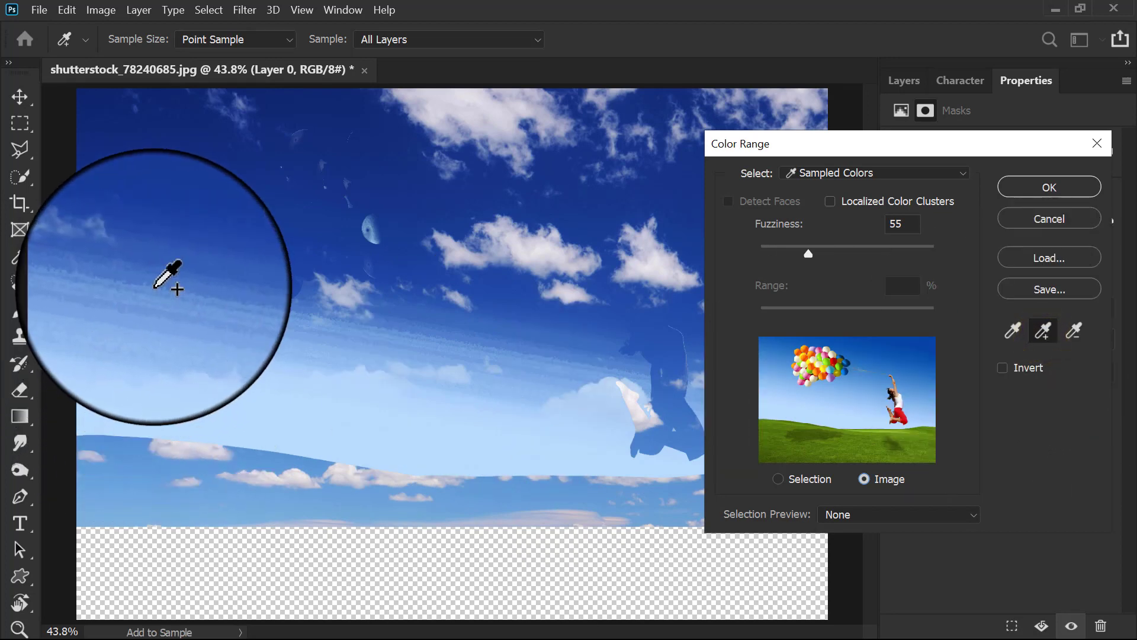
left_click(156, 287)
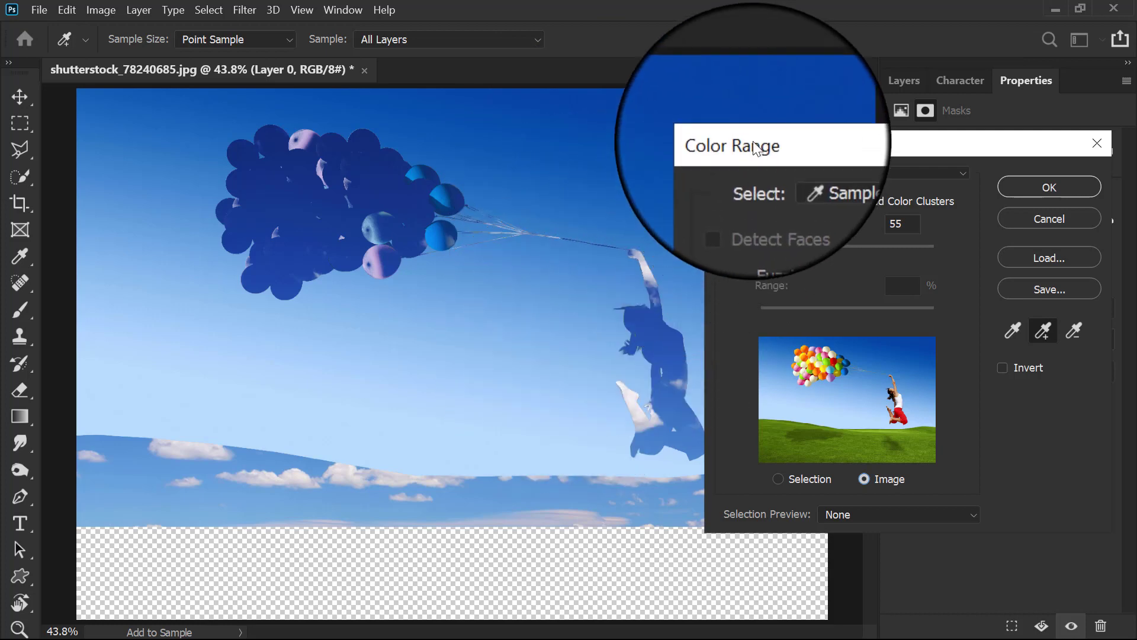
left_click_drag(754, 142, 769, 160)
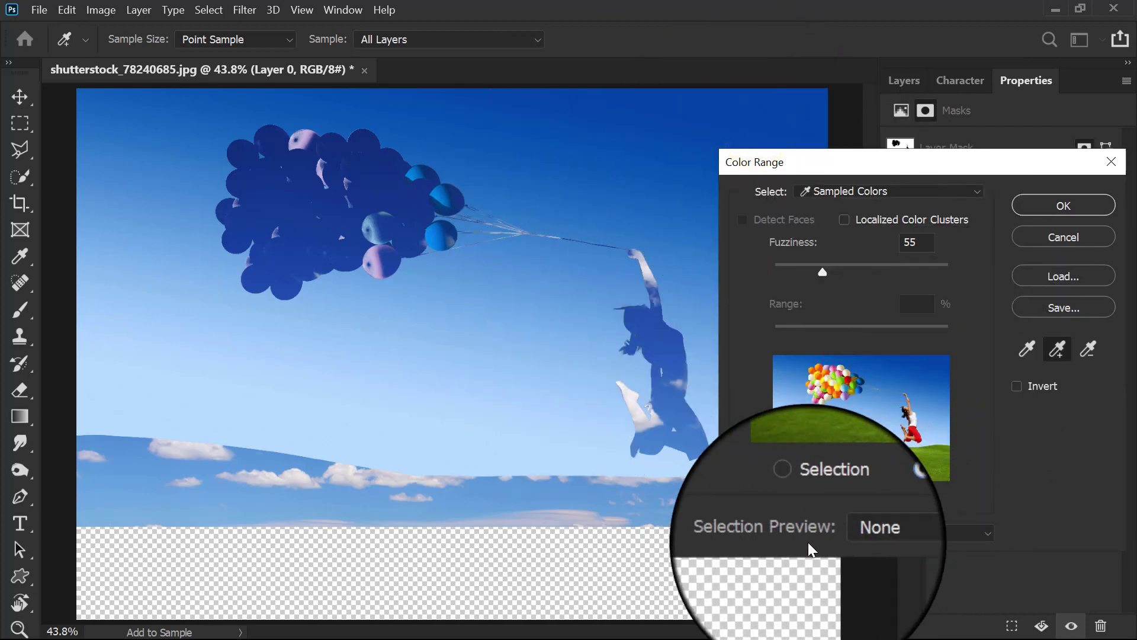
Step: Set the Color Range selection preview to Grayscale and move the dialog aside to check the sky
left_click(854, 537)
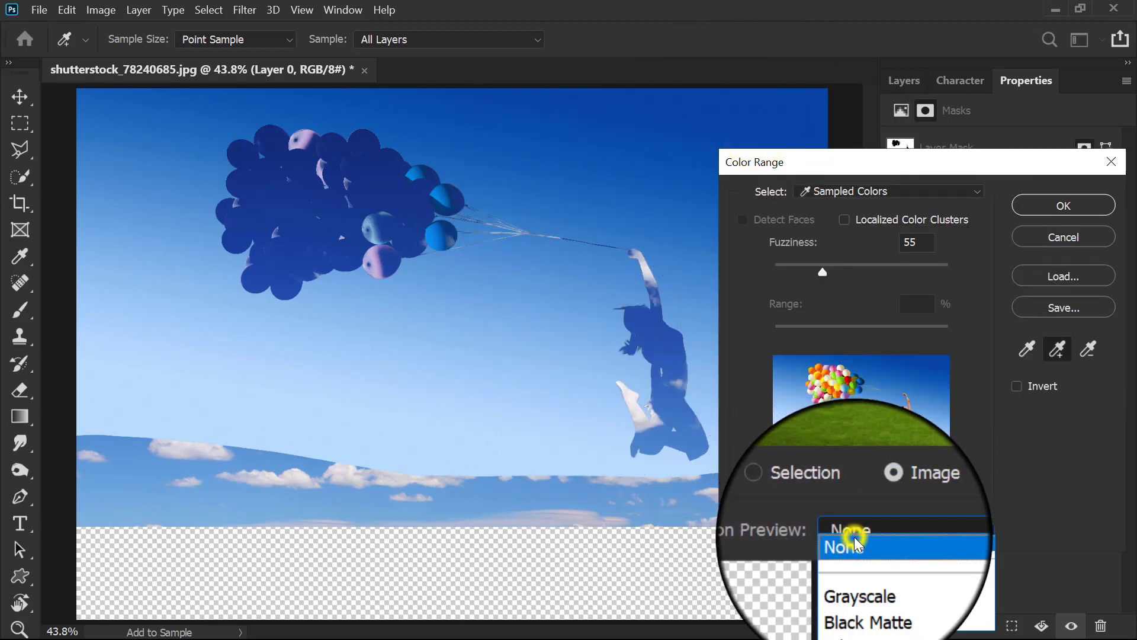
left_click(860, 573)
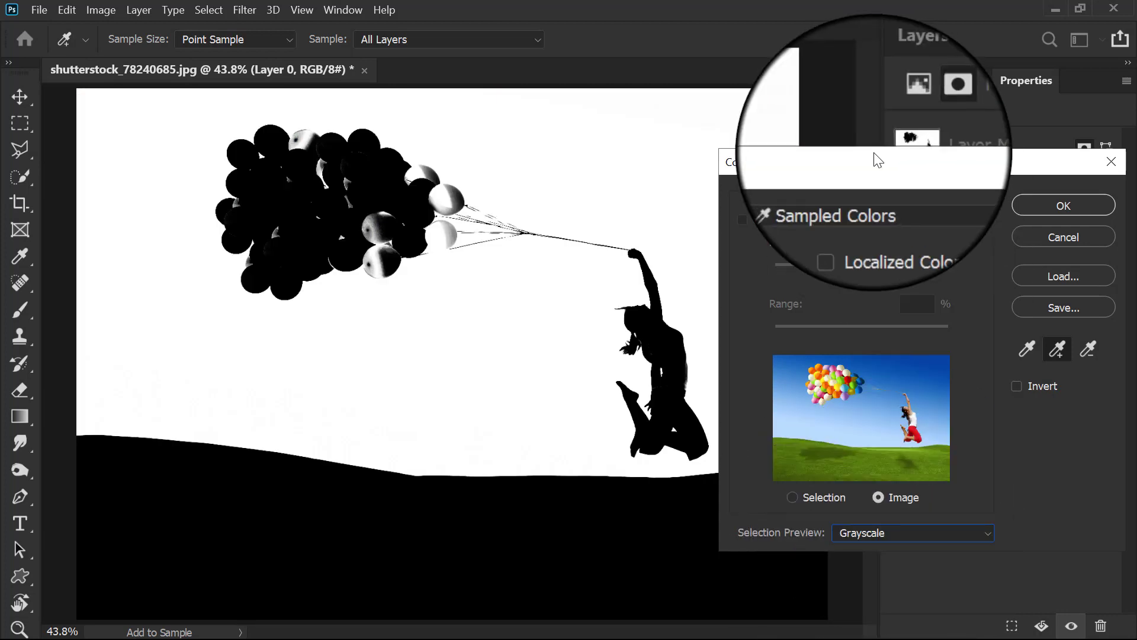
left_click_drag(830, 162, 920, 257)
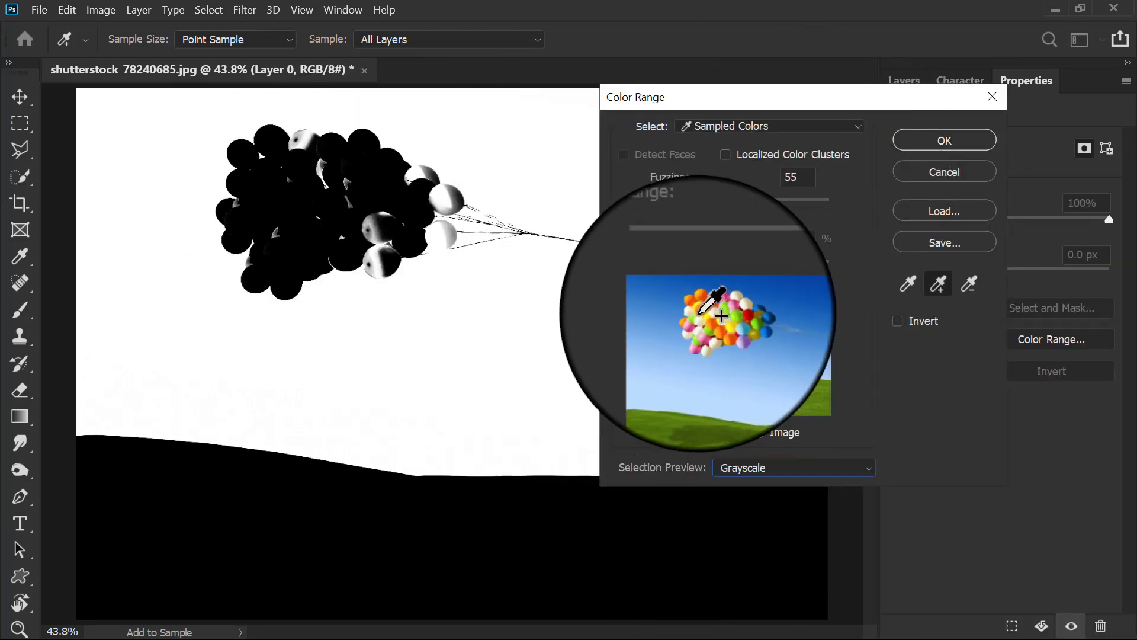
left_click_drag(639, 92, 813, 112)
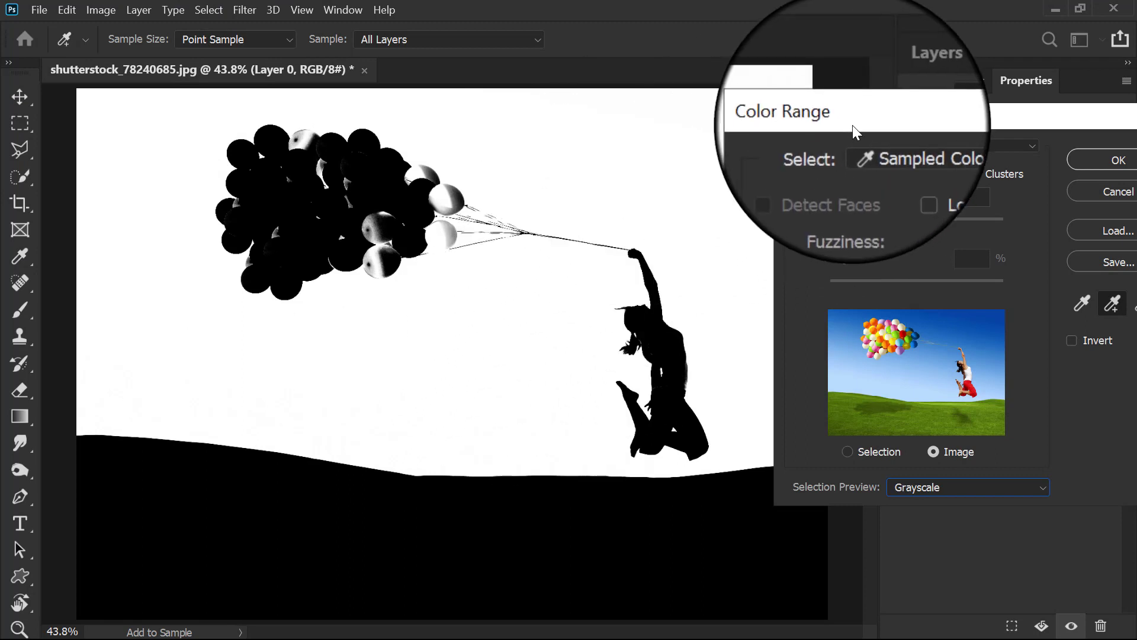
left_click_drag(852, 116, 596, 138)
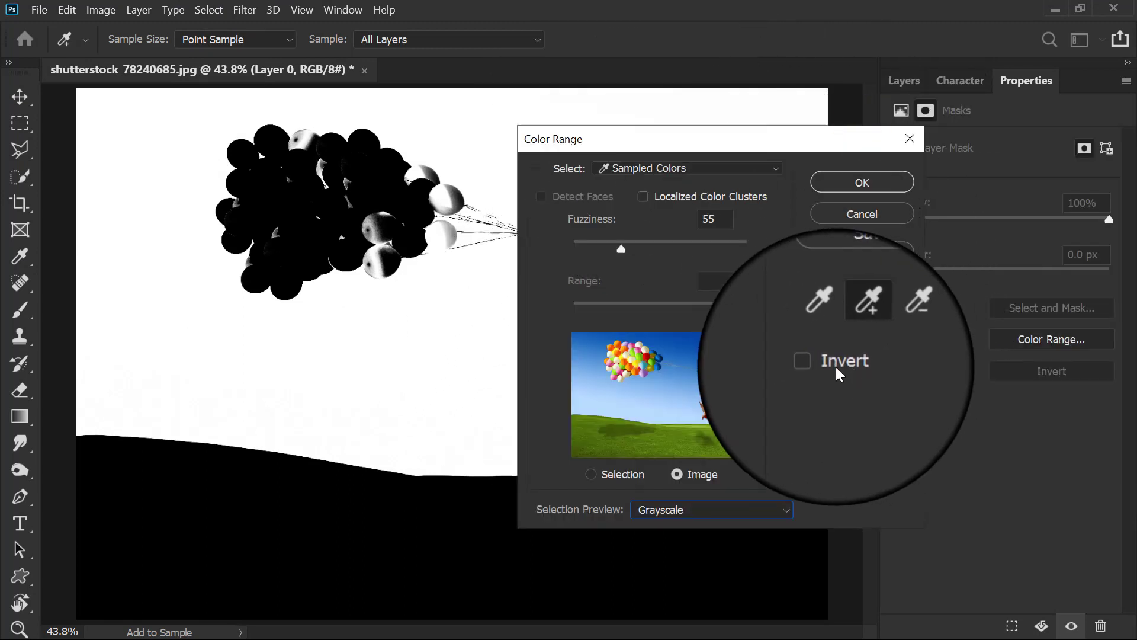
Step: Invert the colour range and apply it to Layer 0's mask
left_click(836, 366)
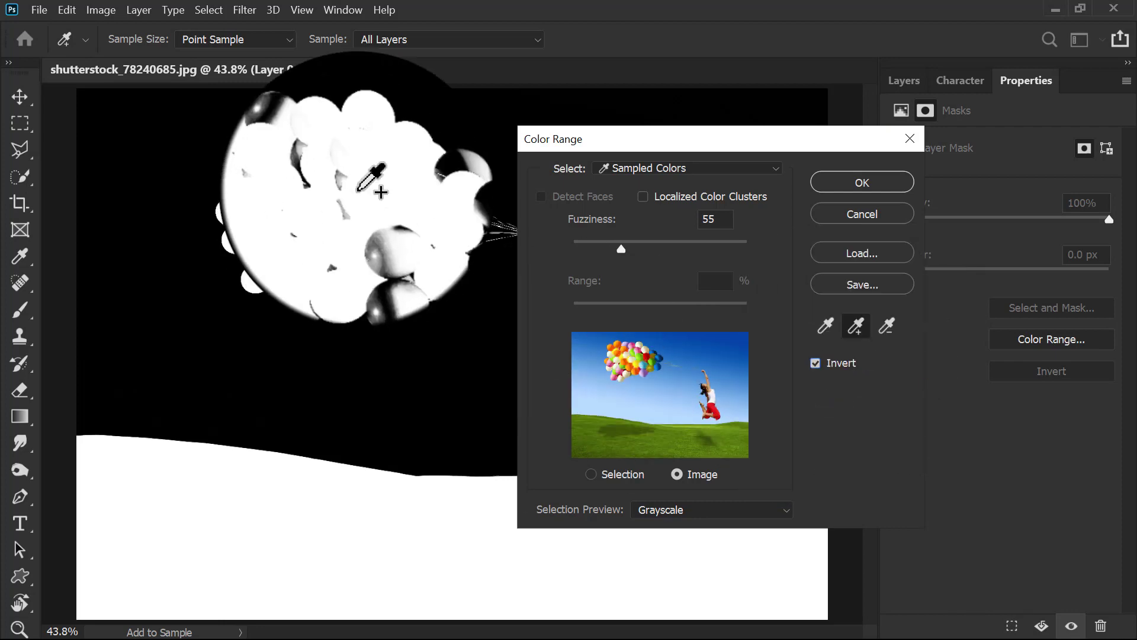
left_click(882, 180)
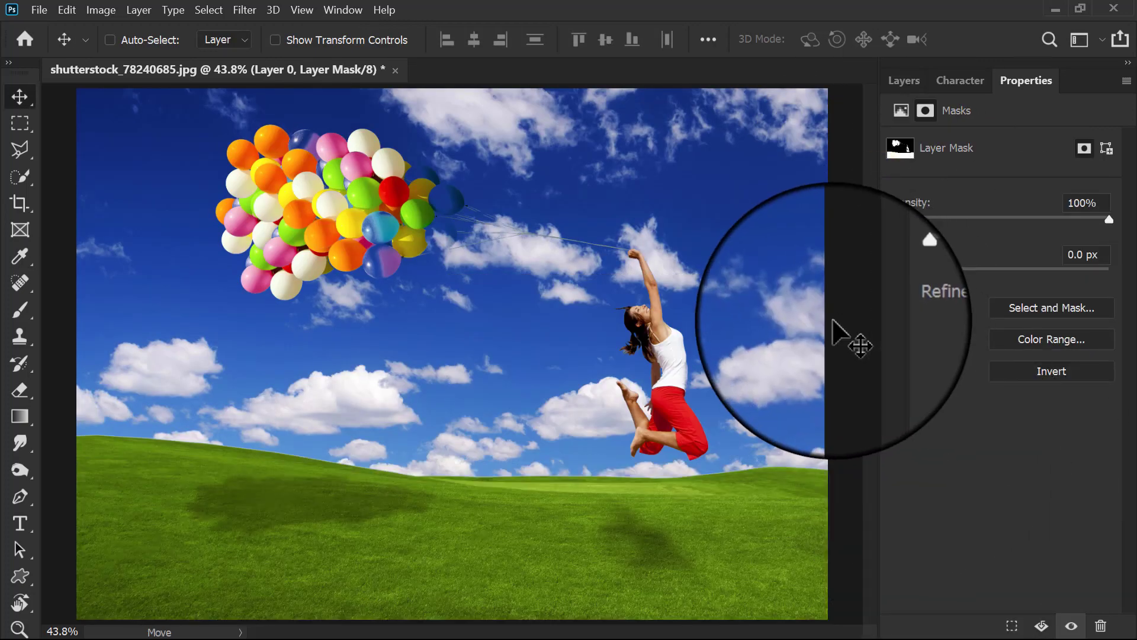
Step: Toggle the photo layer for comparison and undo an accidental move of Layer 0
left_click(903, 80)
left_click(894, 219)
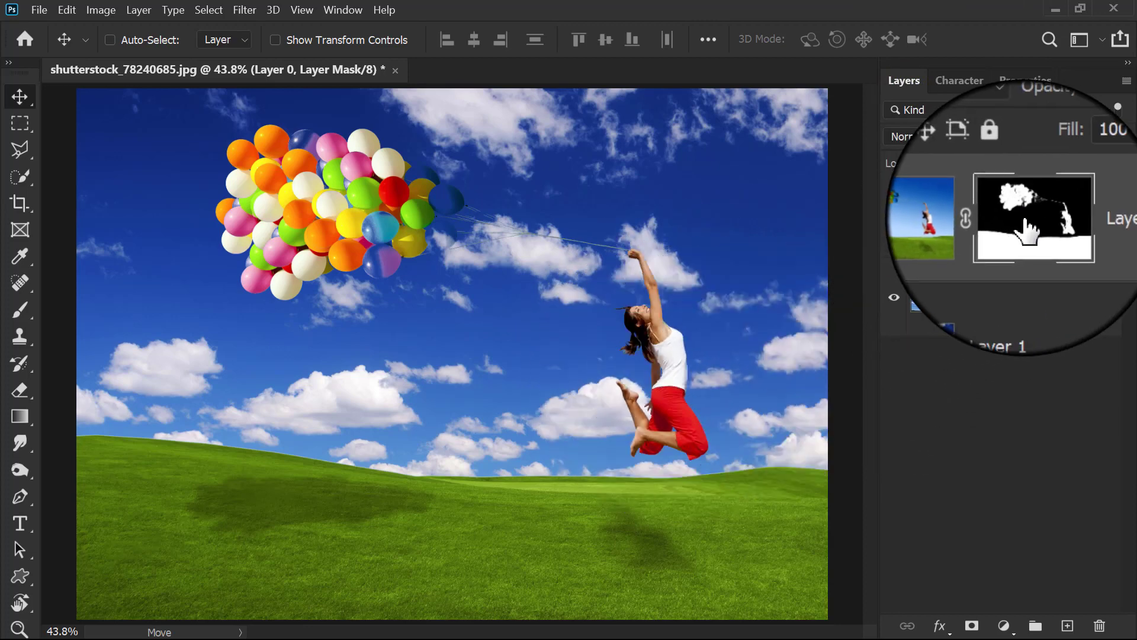
left_click_drag(513, 368, 503, 437)
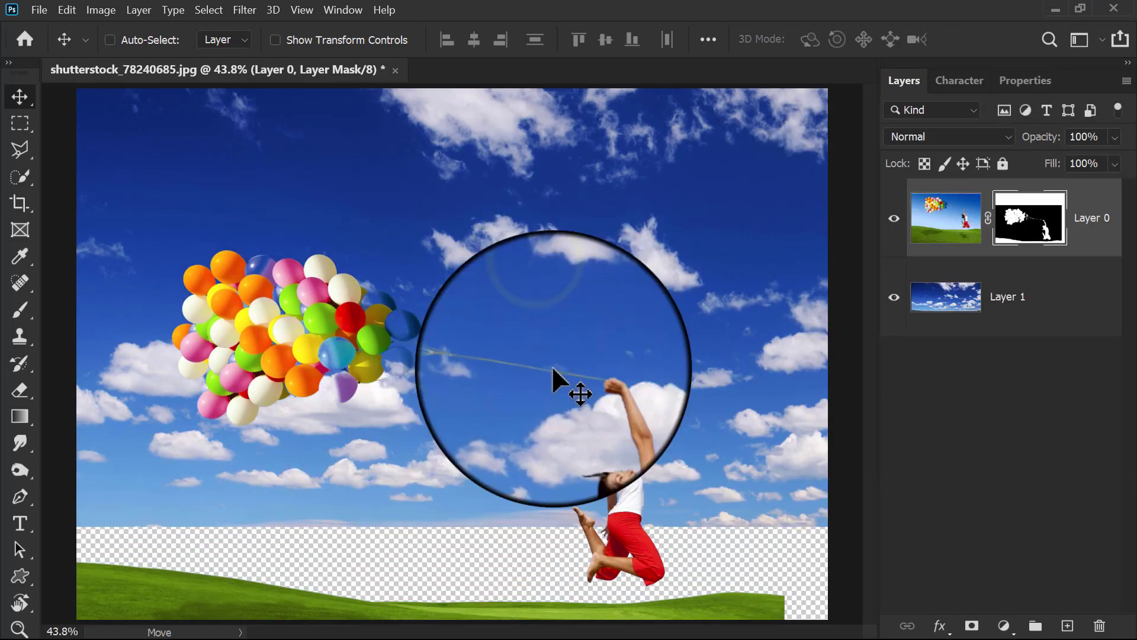
key("ctrl+z")
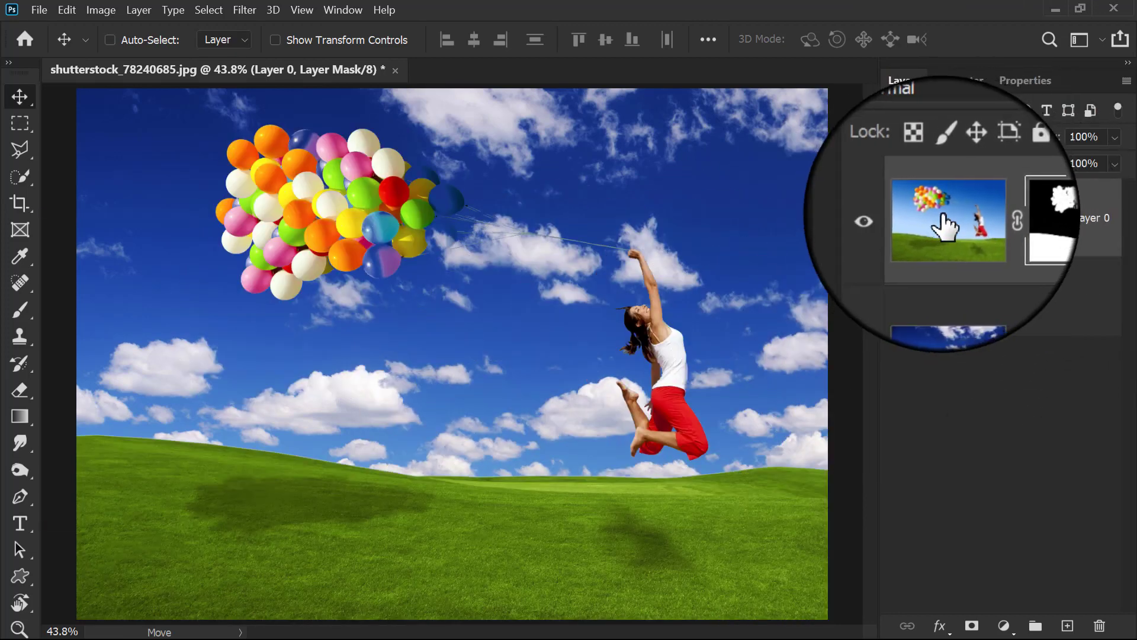
Step: Select sky Layer 1, undo a trial move of it, and target Layer 0's mask
left_click(1020, 296)
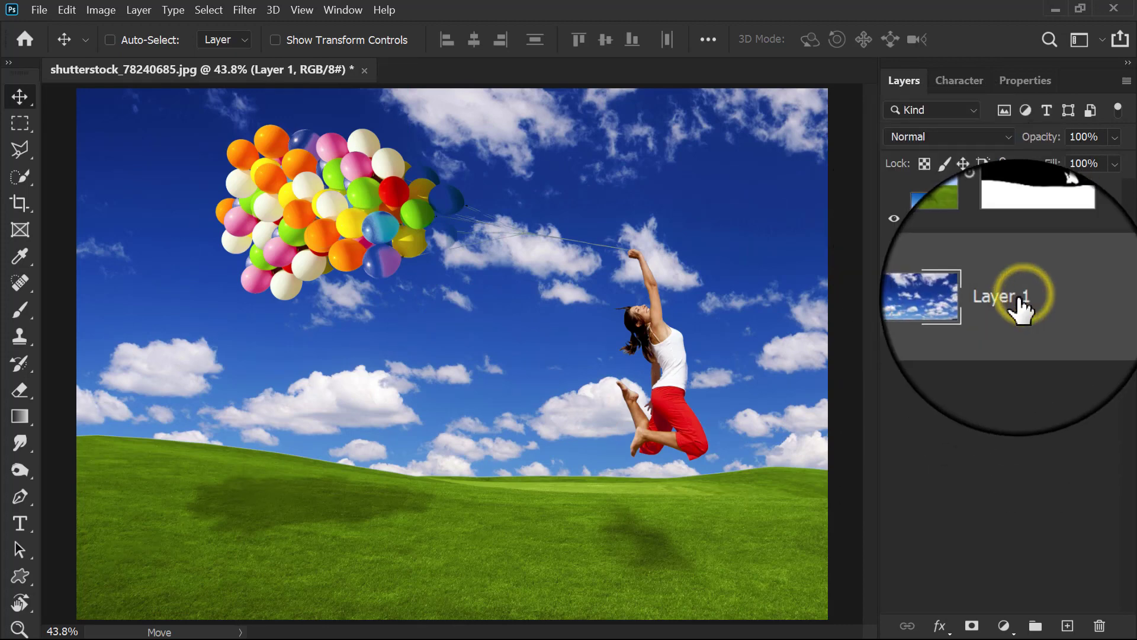
left_click_drag(518, 415, 480, 243)
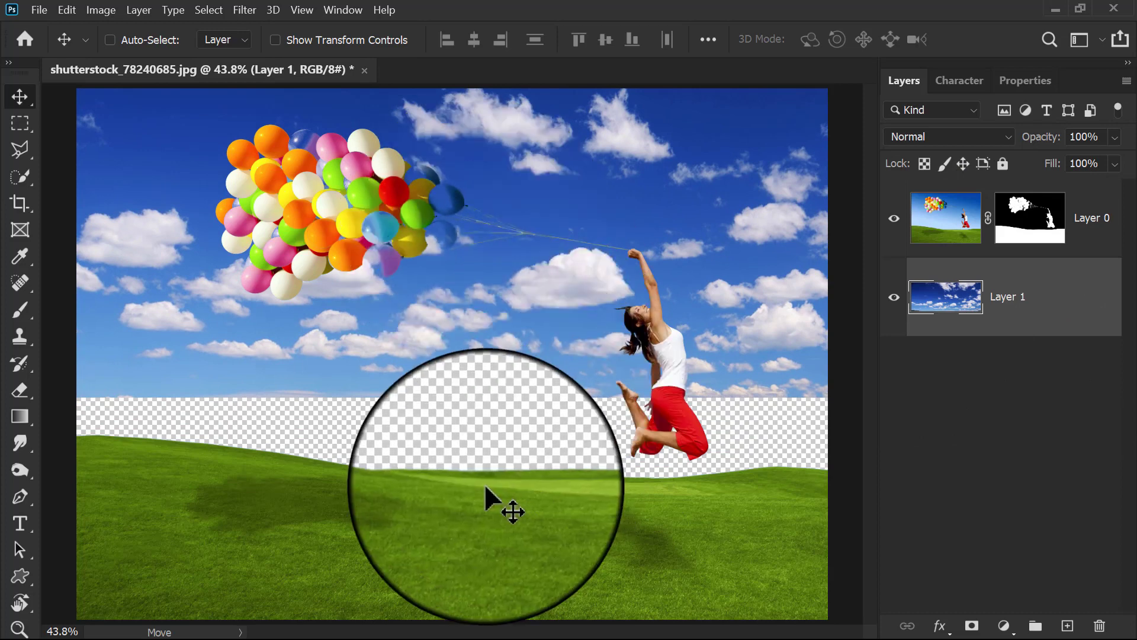
key("ctrl+z")
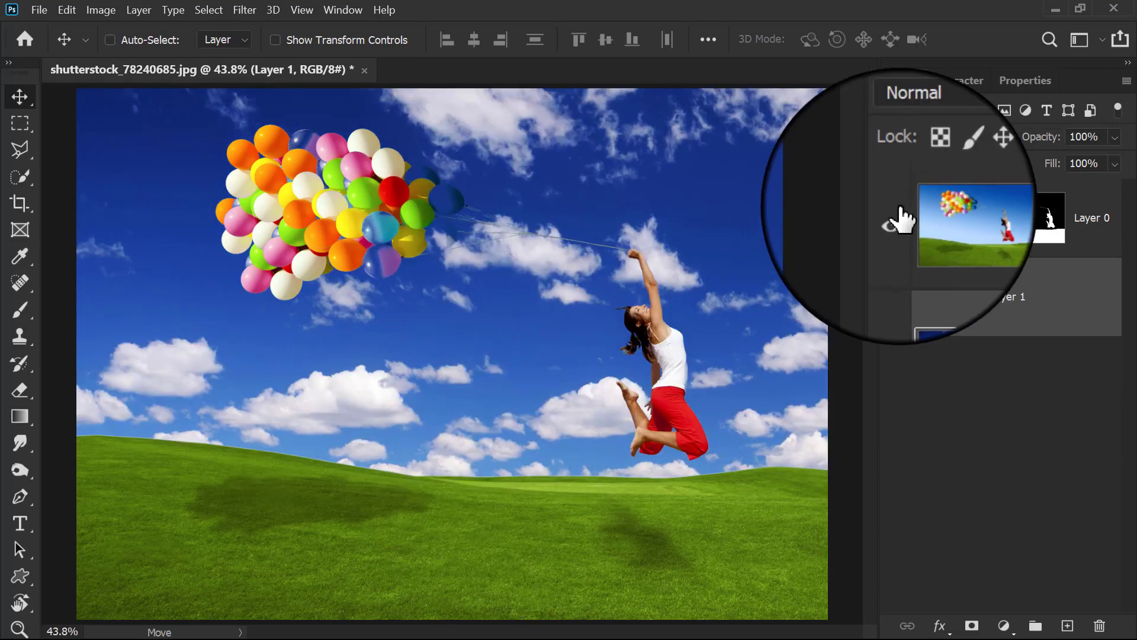
left_click(1037, 228, "alt")
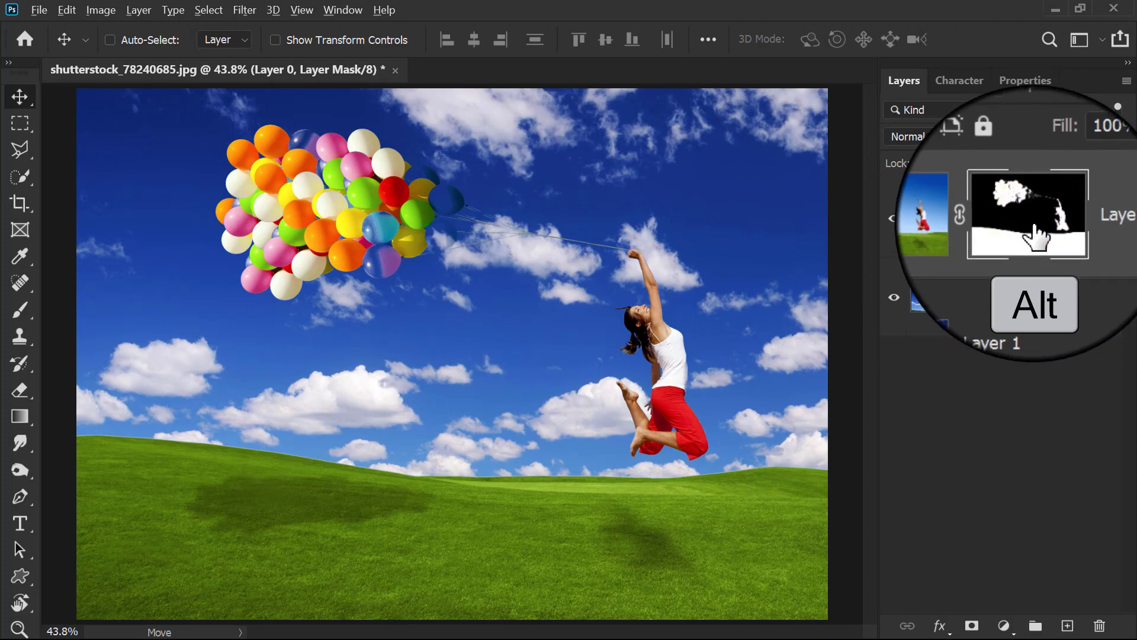
Step: Show Layer 0's mask on its own and zoom into the balloon cluster and strings
left_click(1036, 228, "alt")
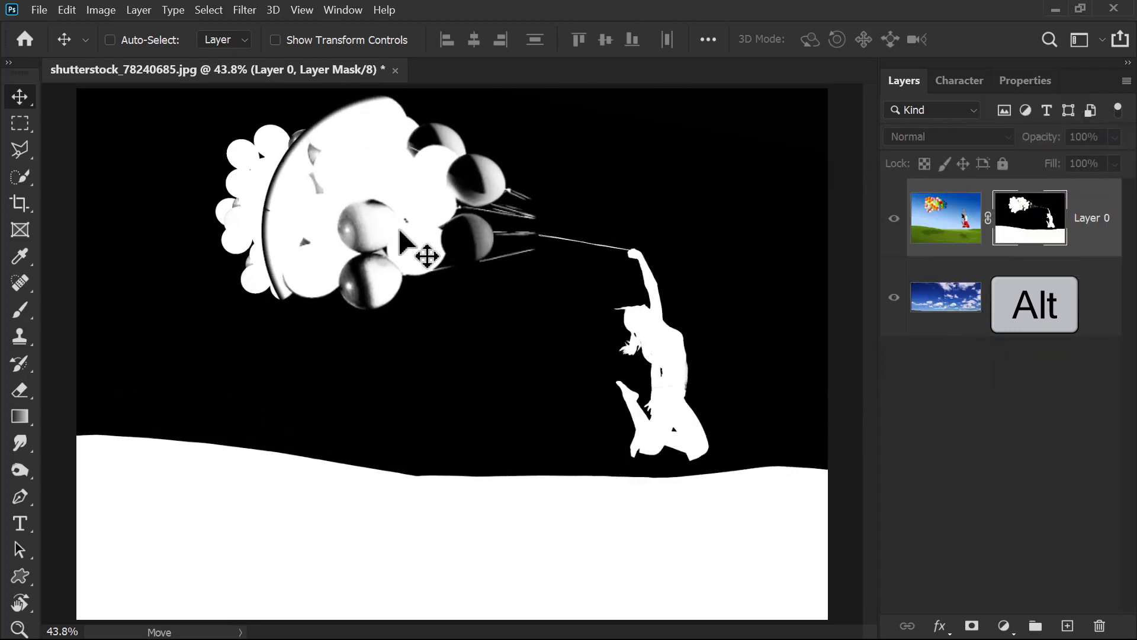
left_click_drag(233, 114, 520, 255)
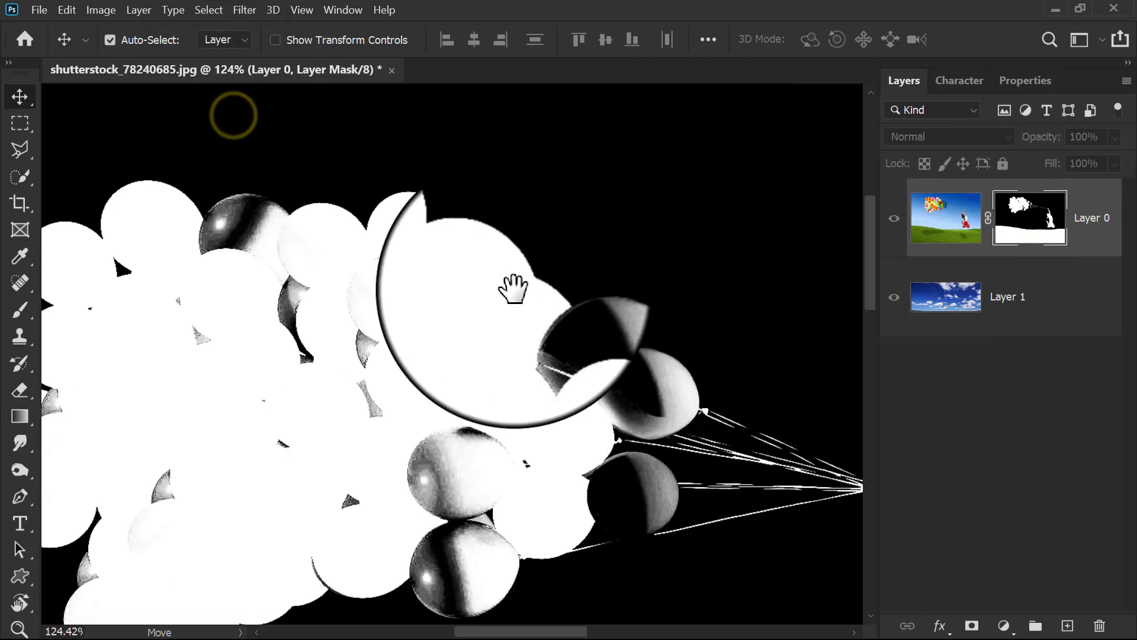
left_click_drag(353, 412, 397, 402)
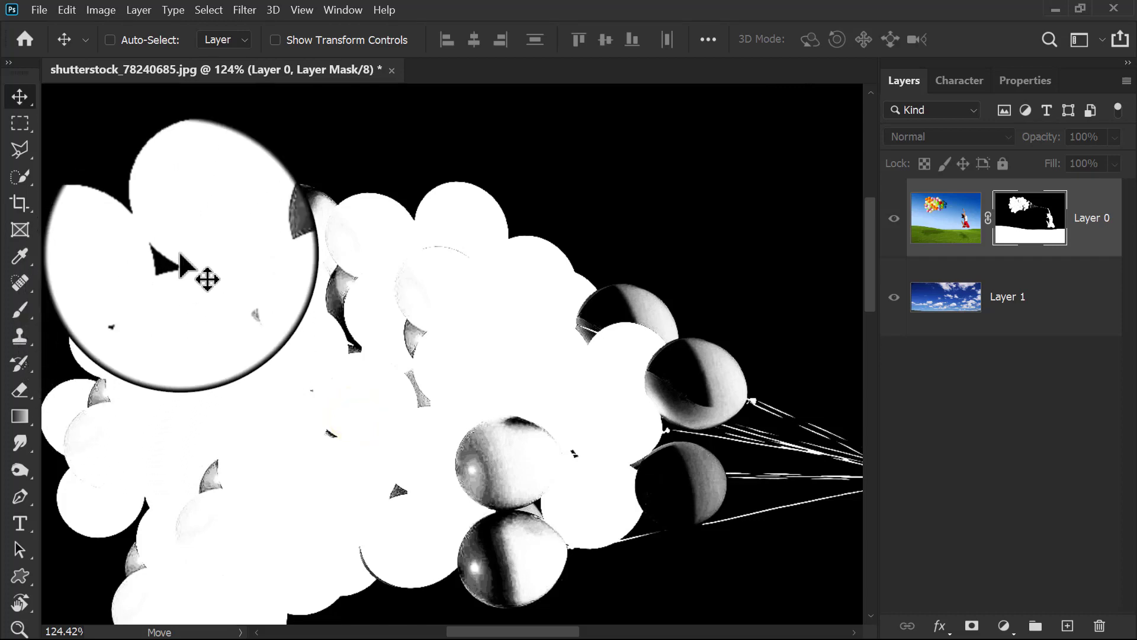
left_click_drag(648, 457, 300, 300)
left_click_drag(551, 371, 297, 299)
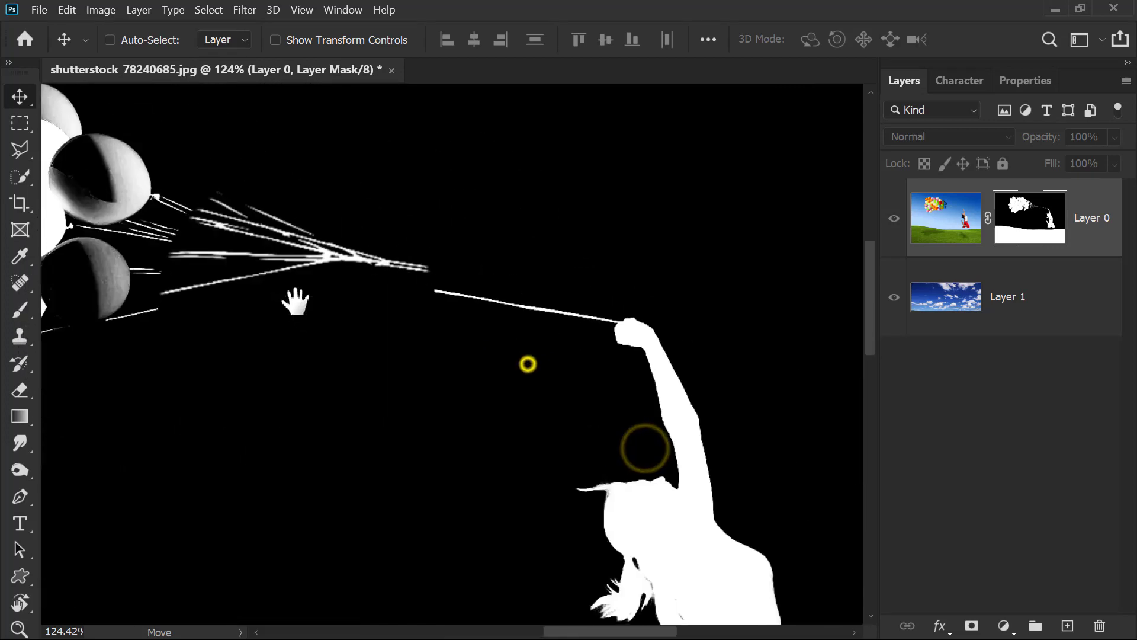
Step: Pan over the girl's body and back across the balloons, then show the toolbar in two columns
left_click_drag(682, 391, 601, 246)
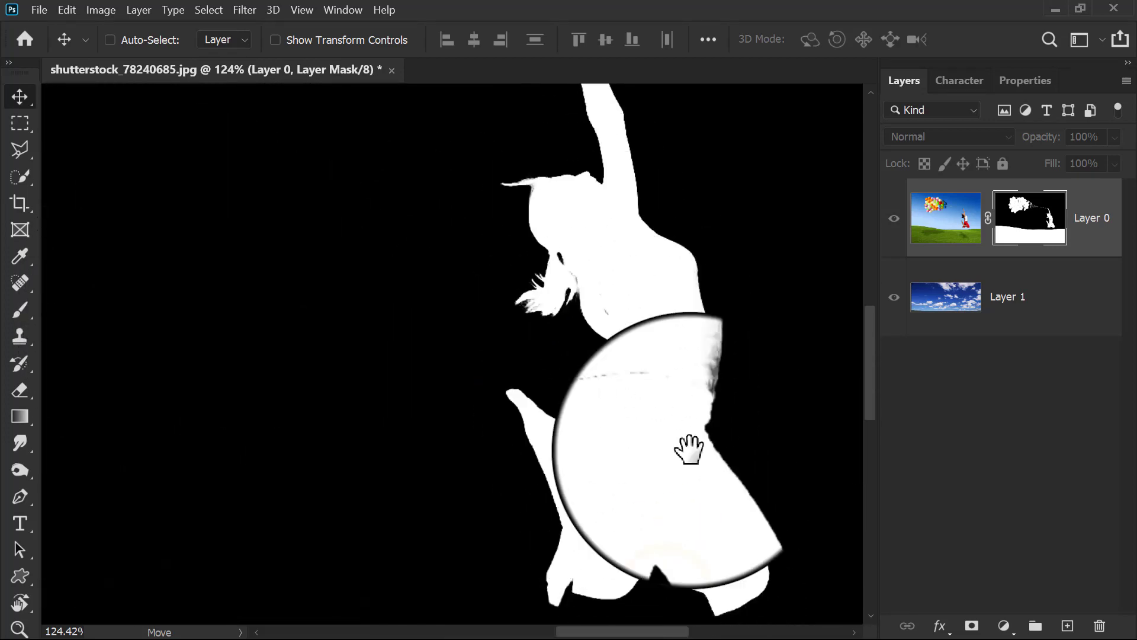
left_click_drag(685, 449, 723, 519)
left_click_drag(592, 118, 533, 343)
left_click_drag(576, 418, 508, 312)
left_click_drag(520, 389, 589, 360)
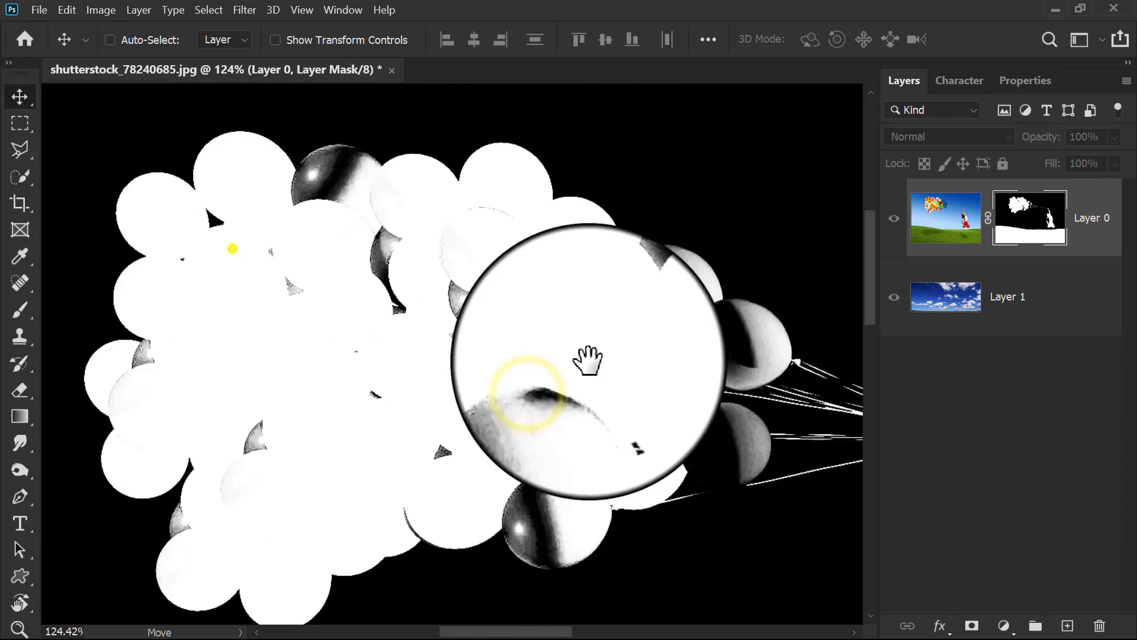
left_click_drag(232, 249, 445, 263)
left_click_drag(539, 323, 400, 308)
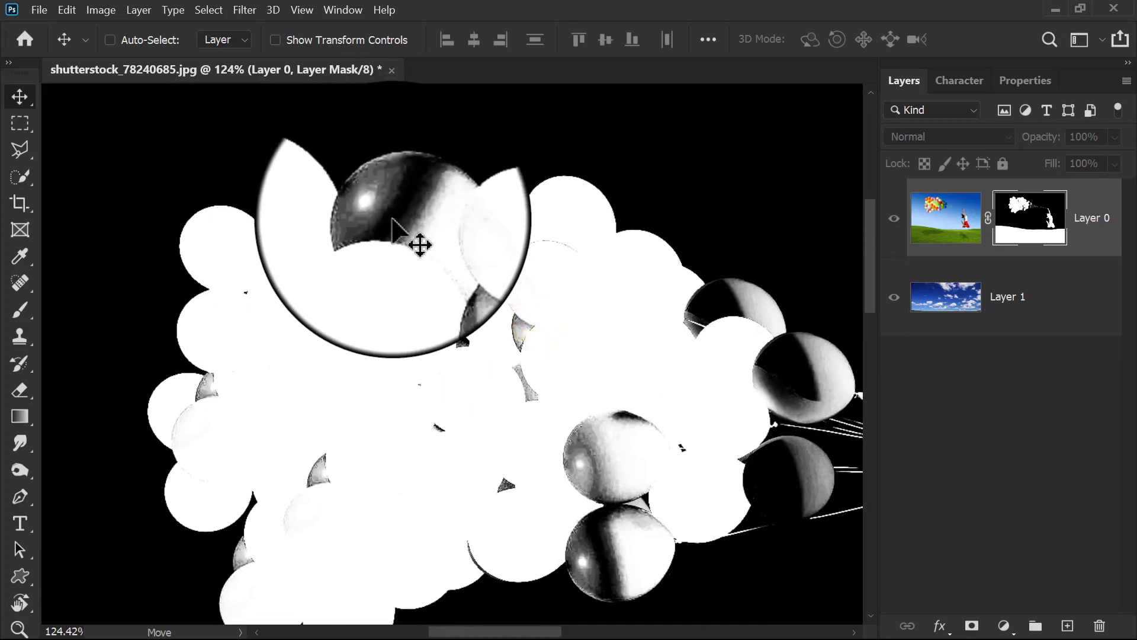
left_click(10, 63)
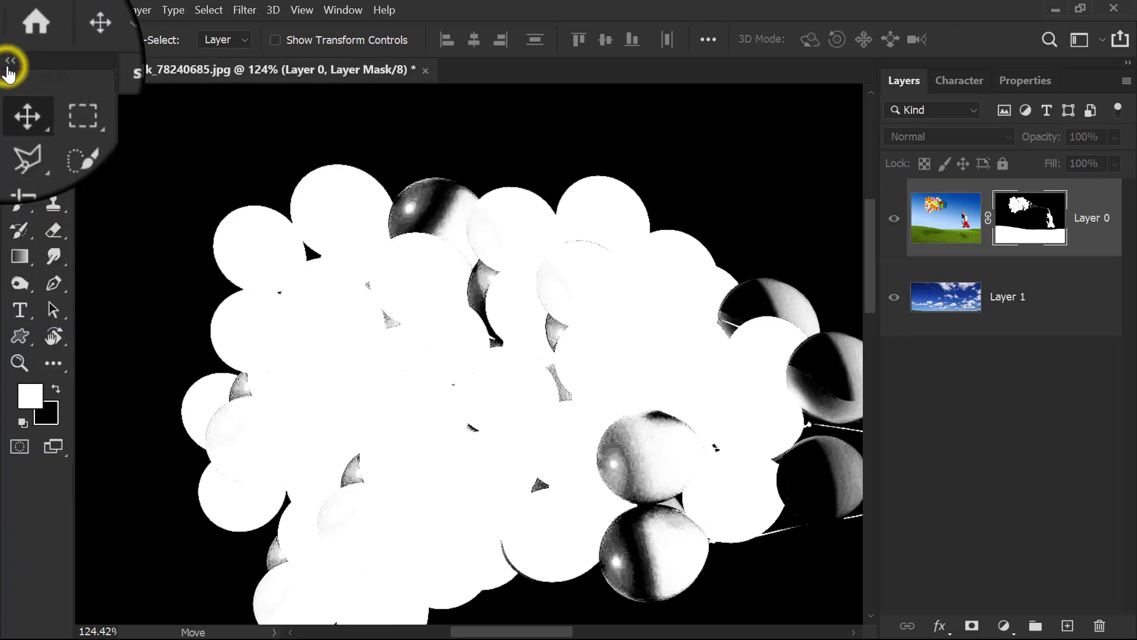
Step: Set up the Brush with about 88% hardness in Overlay mode
left_click(26, 203)
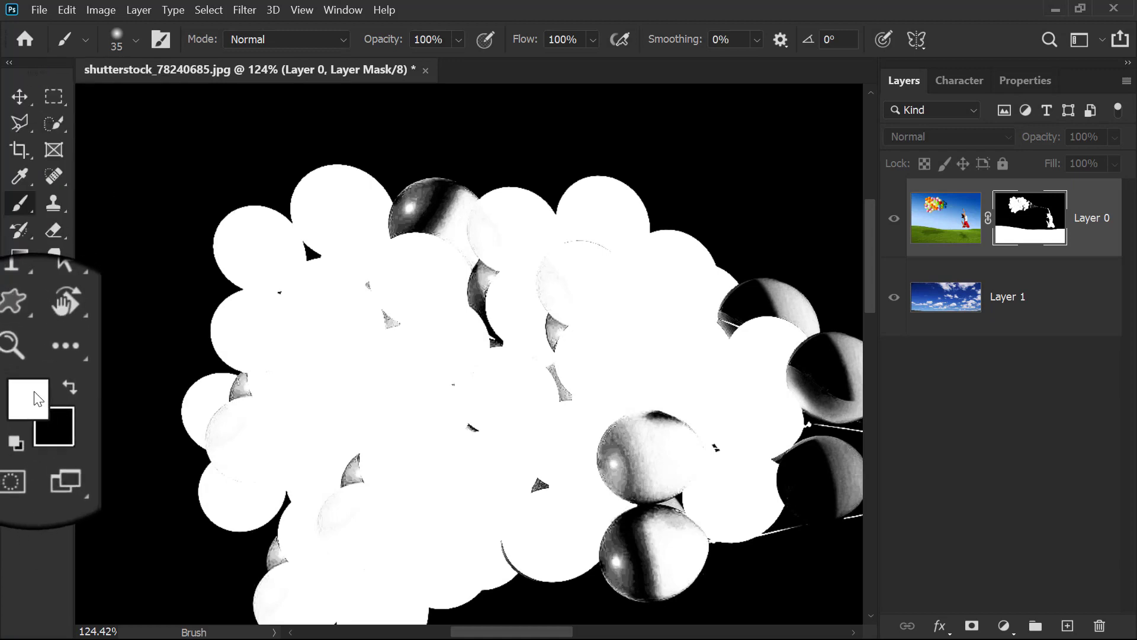
right_click(460, 326)
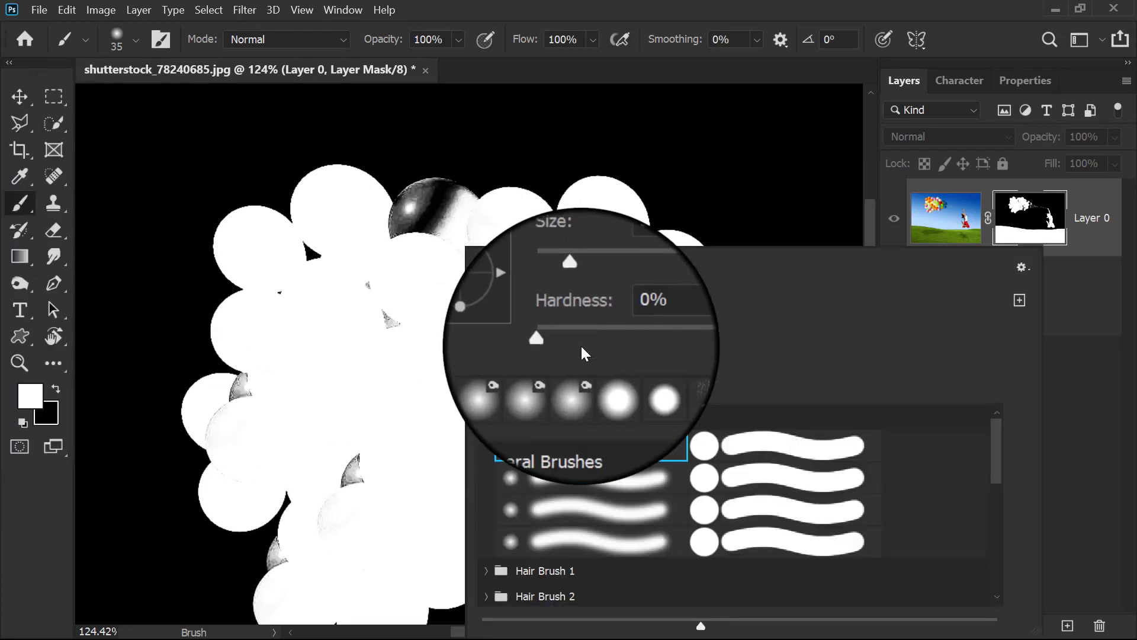
mouse_move(581, 343)
left_mouse_down()
mouse_move(669, 344)
mouse_move(660, 345)
left_mouse_up()
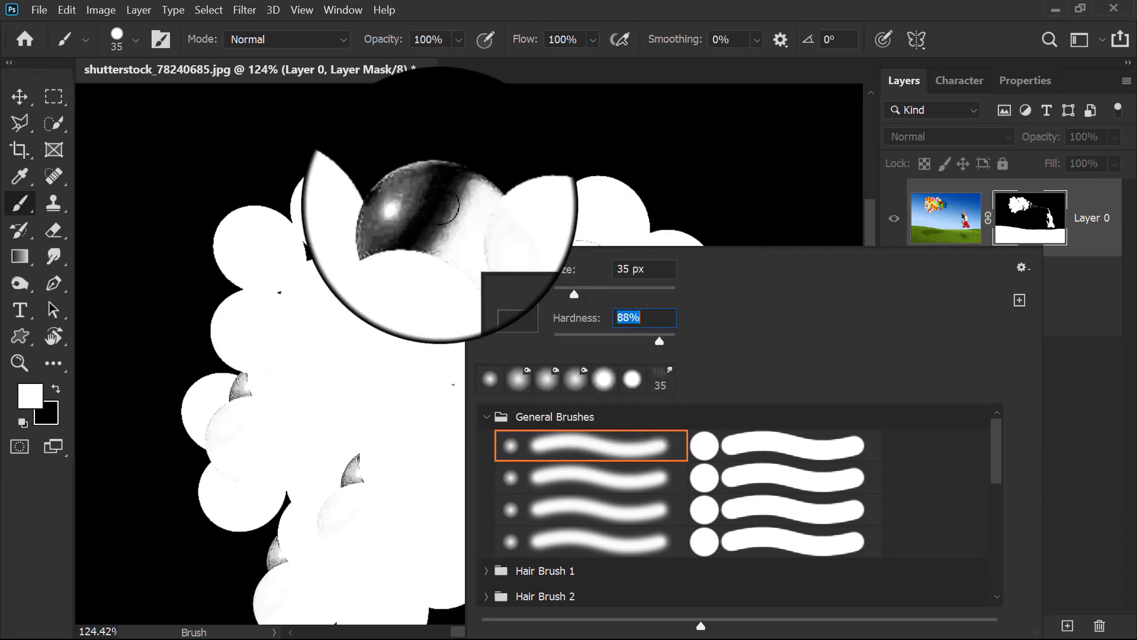
left_click(417, 213)
left_click_drag(271, 153, 582, 333)
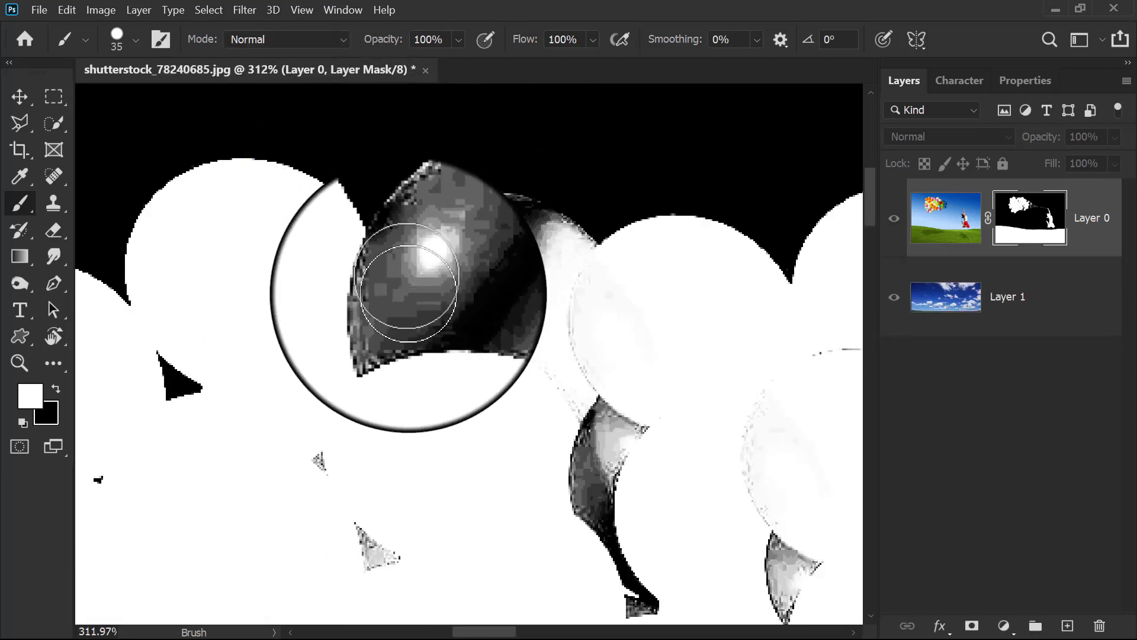
left_click(315, 38)
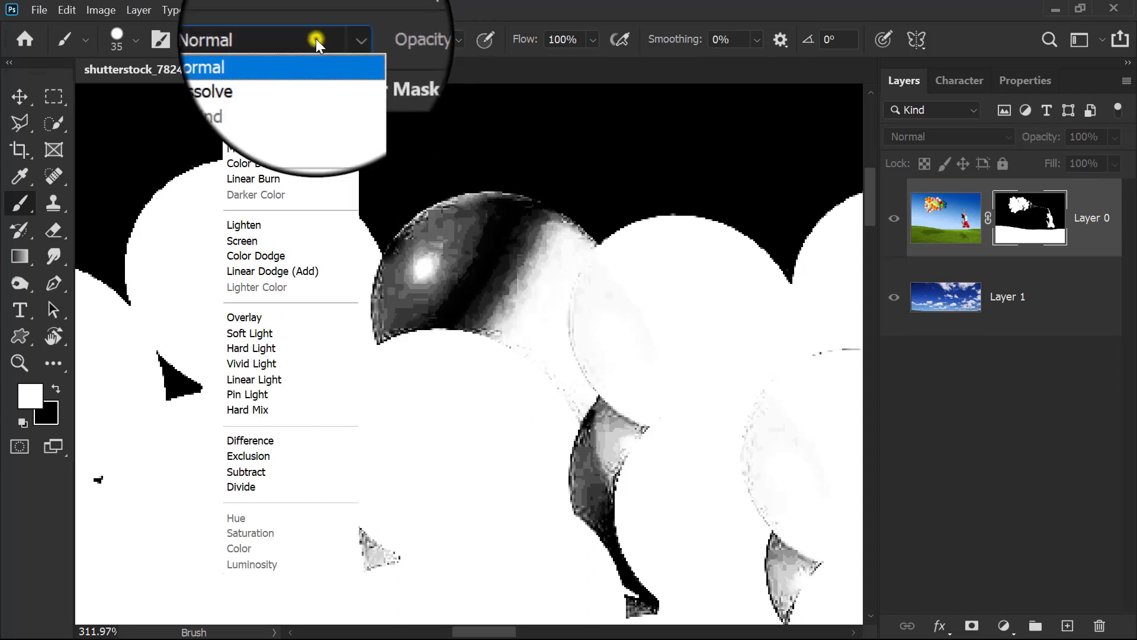
left_click(276, 318)
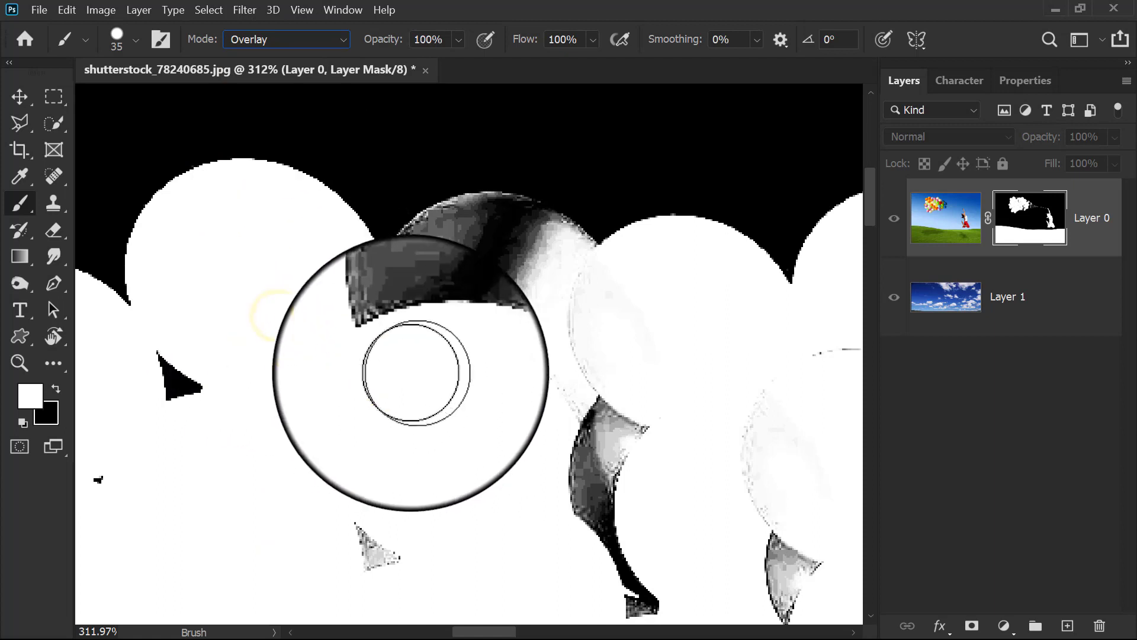
Step: Paint white over grey balloon patches and edge smudges on the mask, then reset brush mode to Normal
mouse_move(415, 266)
left_mouse_down()
mouse_move(382, 335)
mouse_move(456, 293)
left_mouse_up()
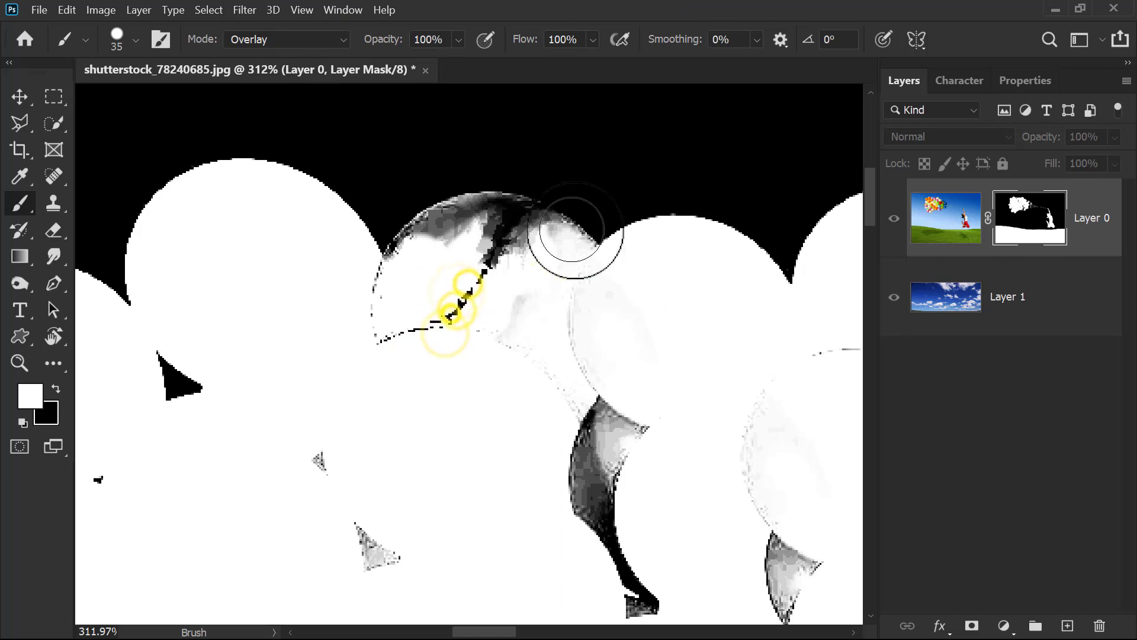
left_click_drag(566, 240, 469, 325)
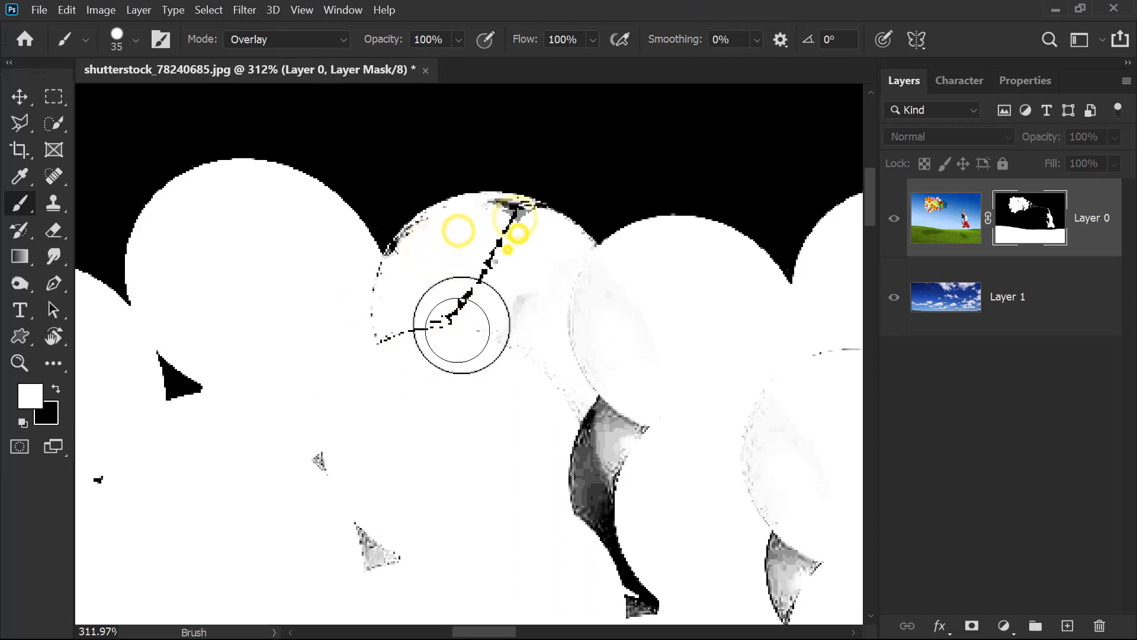
left_click(464, 305)
left_click(398, 256)
left_click(393, 338)
mouse_move(564, 422)
left_mouse_down()
mouse_move(419, 179)
mouse_move(477, 308)
left_mouse_up()
left_click(444, 163)
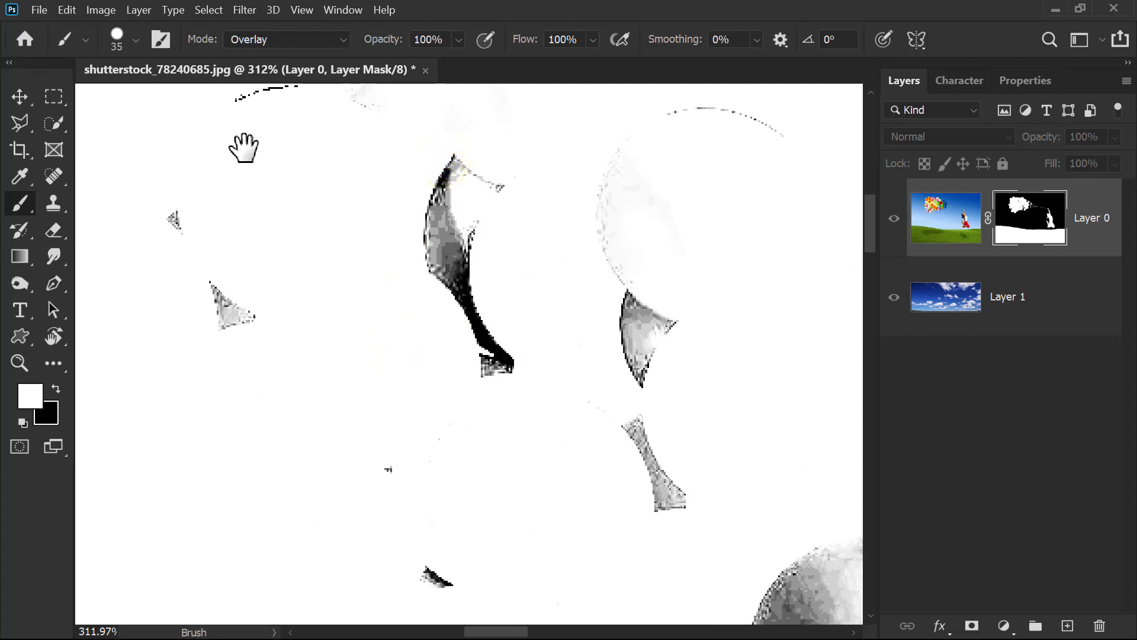
left_click_drag(278, 243, 419, 443)
left_click(267, 36)
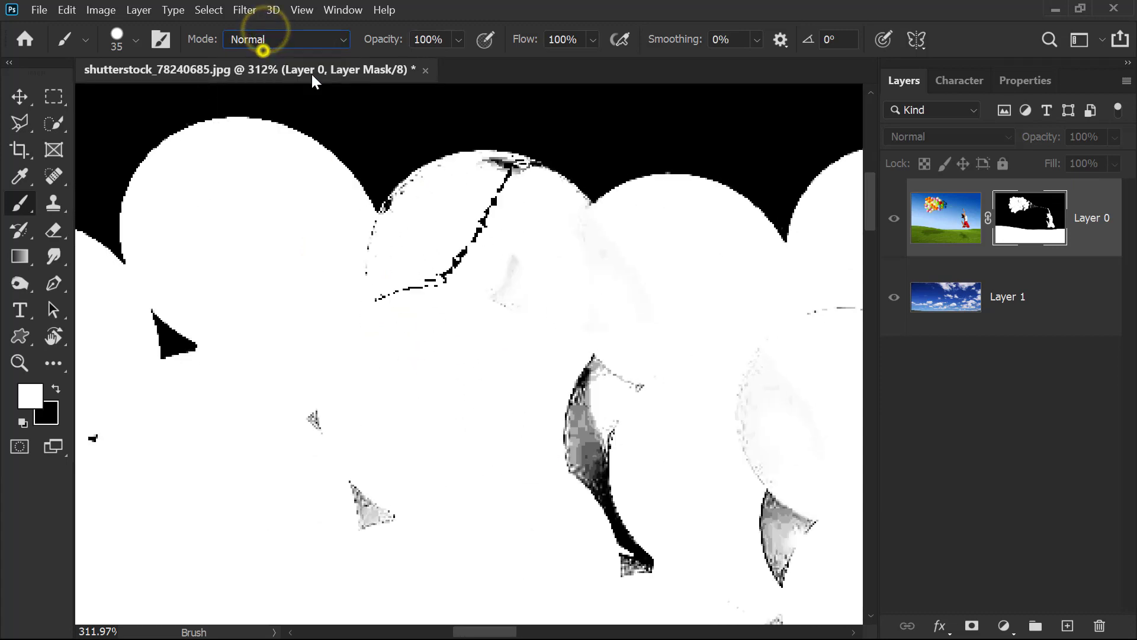
Step: Whiten the black line, dark top-edge streak, grey specks and string streak on the mask
left_click_drag(359, 329, 490, 240)
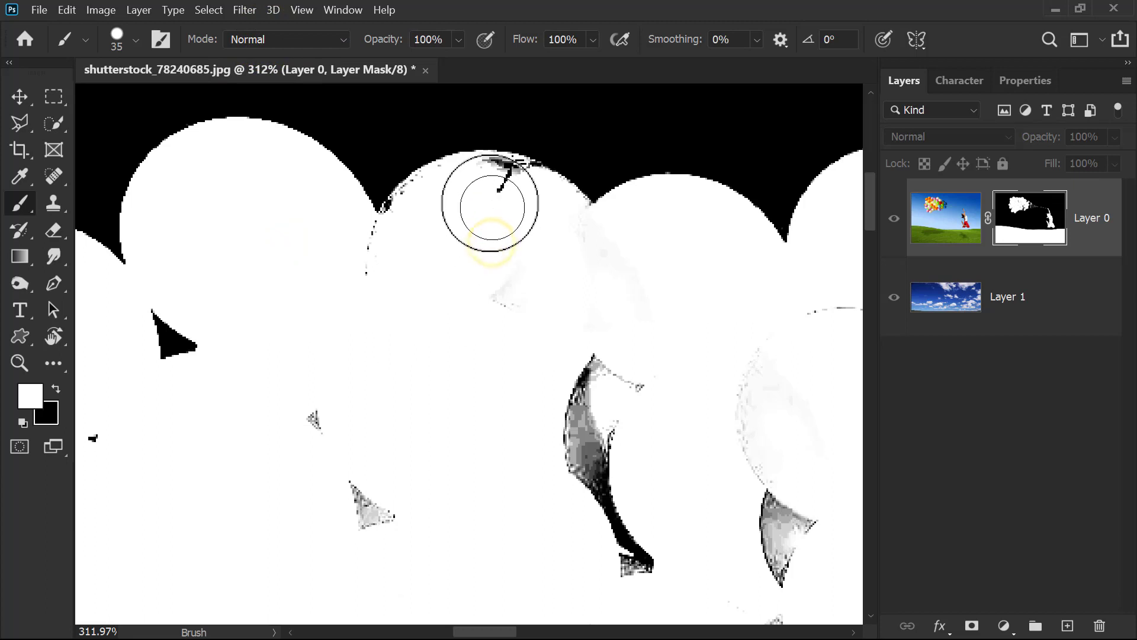
left_click_drag(491, 191, 515, 178)
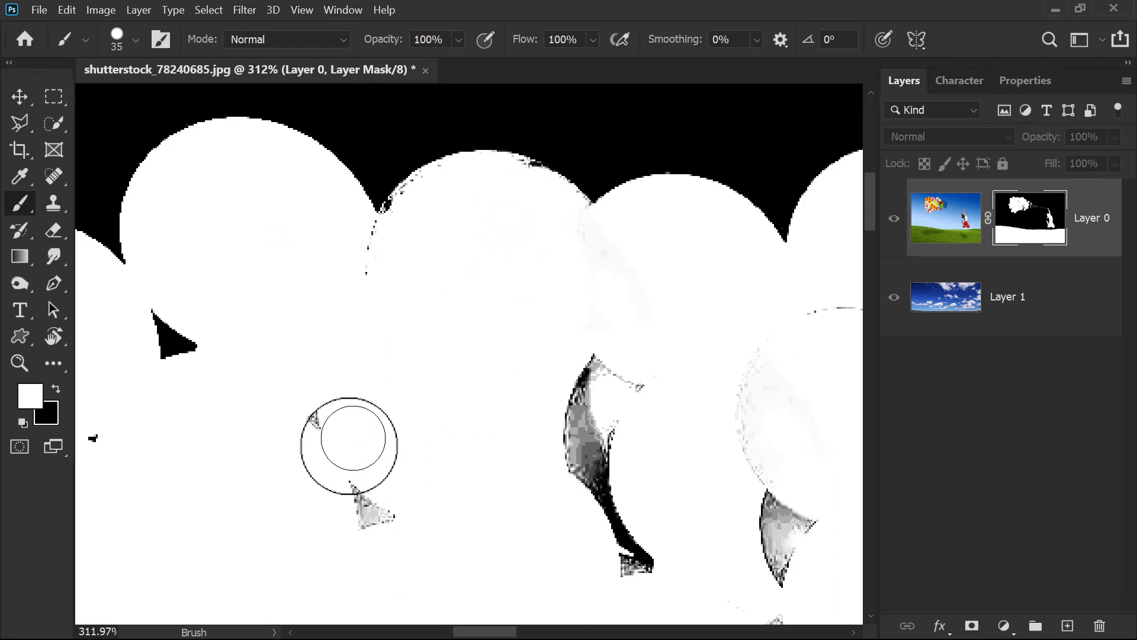
left_click_drag(313, 418, 370, 481)
left_click_drag(604, 452, 509, 381)
left_click_drag(490, 272, 564, 401)
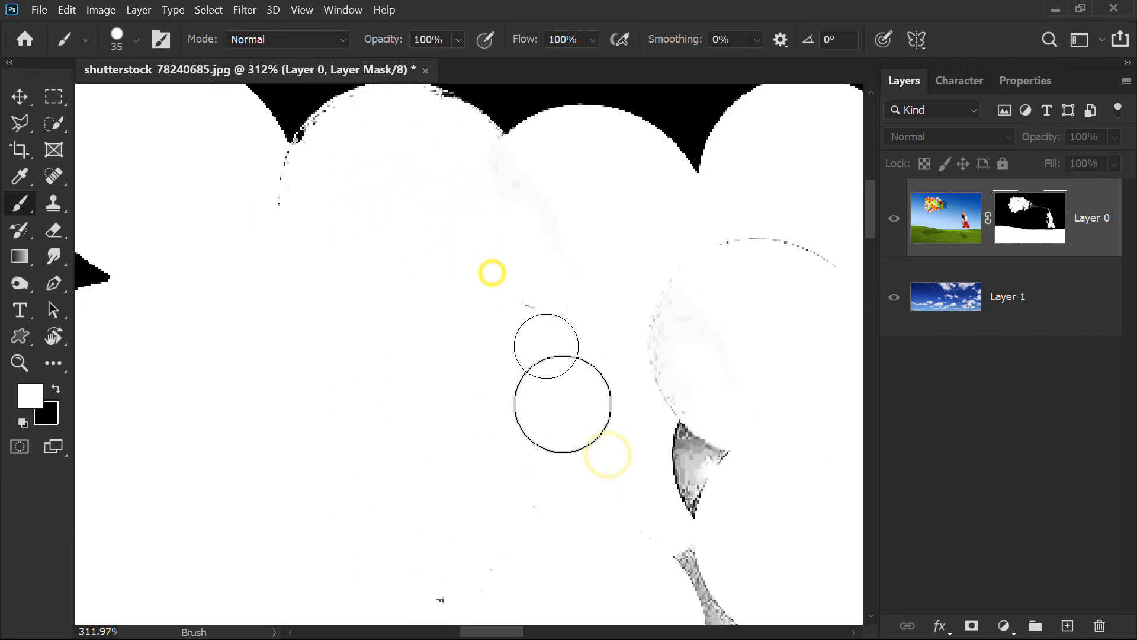
mouse_move(444, 226)
left_mouse_down()
mouse_move(514, 358)
mouse_move(498, 360)
left_mouse_up()
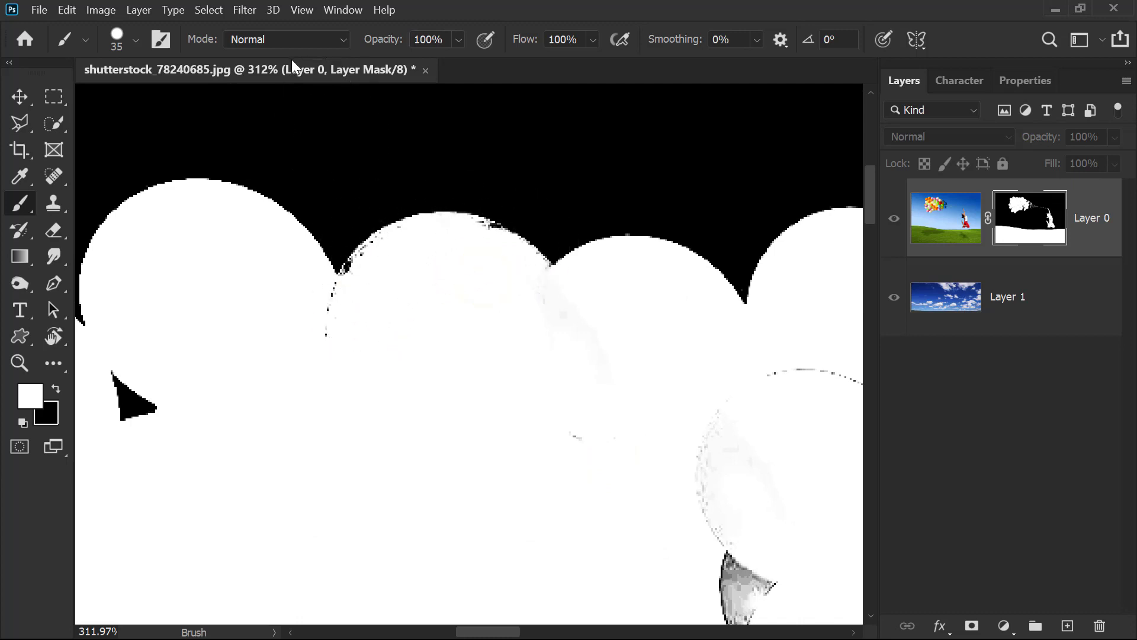
Step: Touch up a mask notch in Overlay mode, then whiten the remaining dark shards in Normal mode
left_click(284, 42)
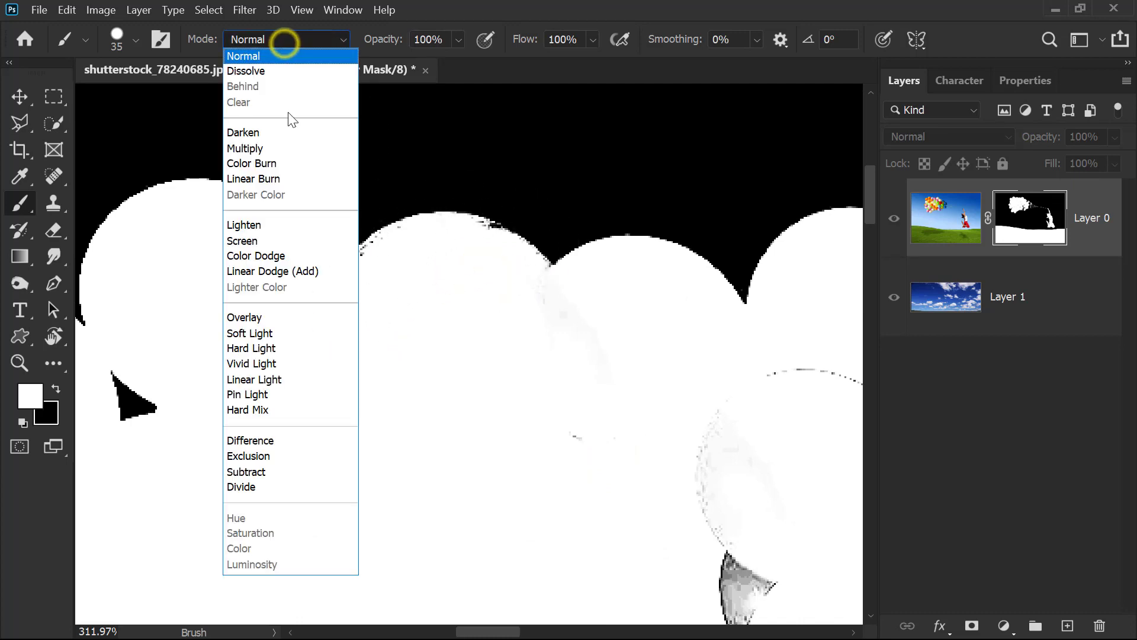
left_click(264, 318)
left_click(376, 241)
left_click_drag(622, 365, 295, 195)
left_click(276, 42)
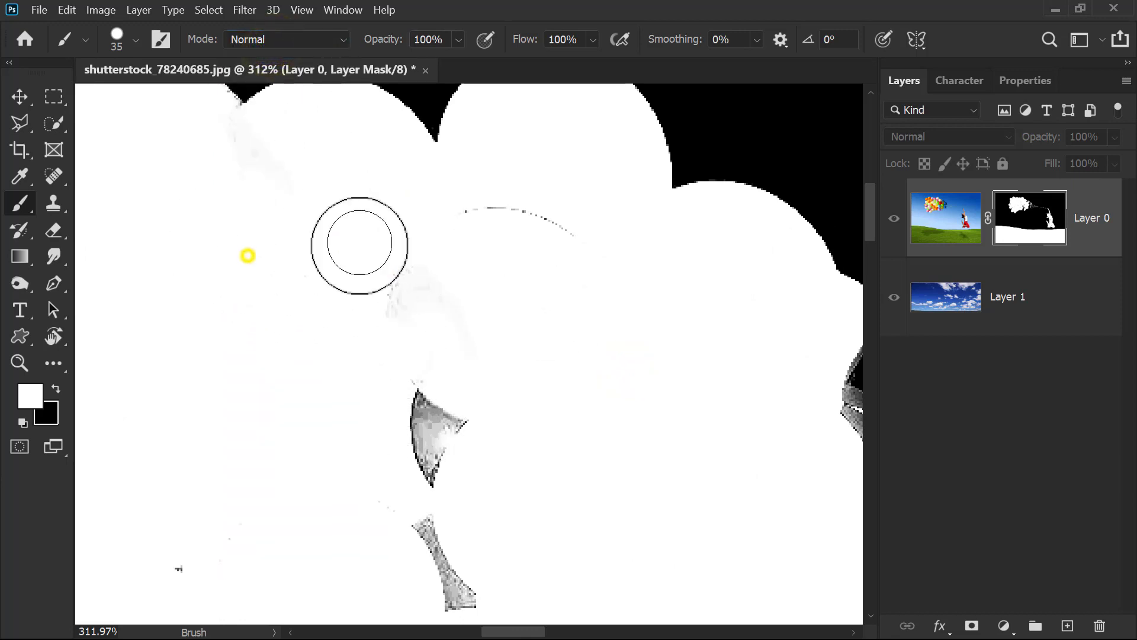
left_click_drag(356, 242, 470, 418)
left_click_drag(160, 558, 255, 392)
left_click_drag(521, 361, 557, 427)
left_click_drag(376, 554, 279, 246)
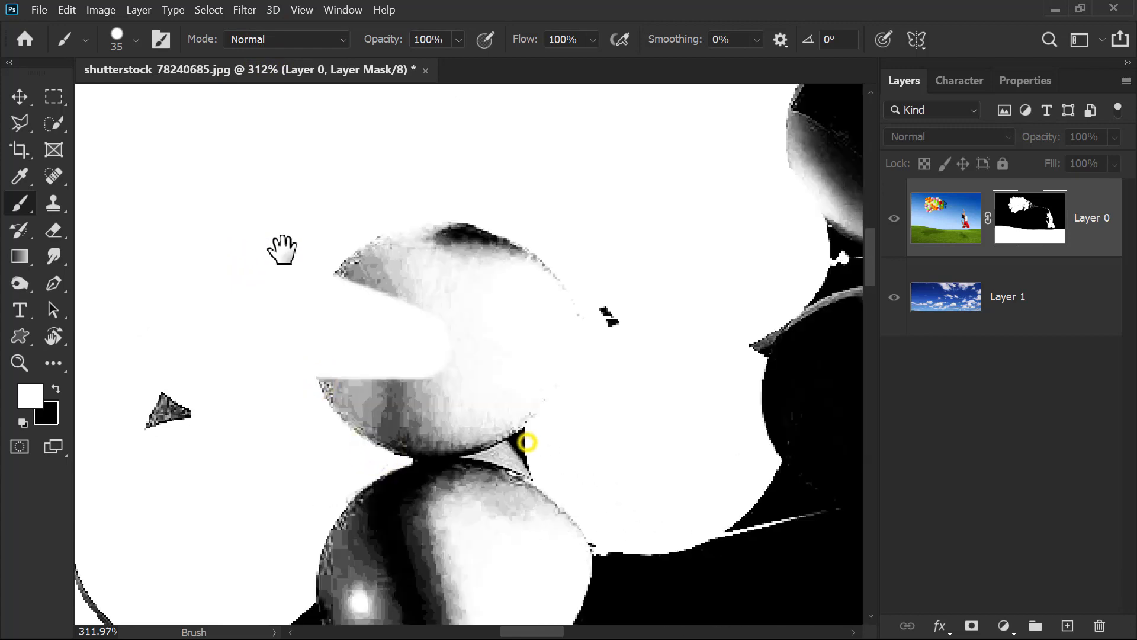
left_click_drag(424, 424, 575, 248)
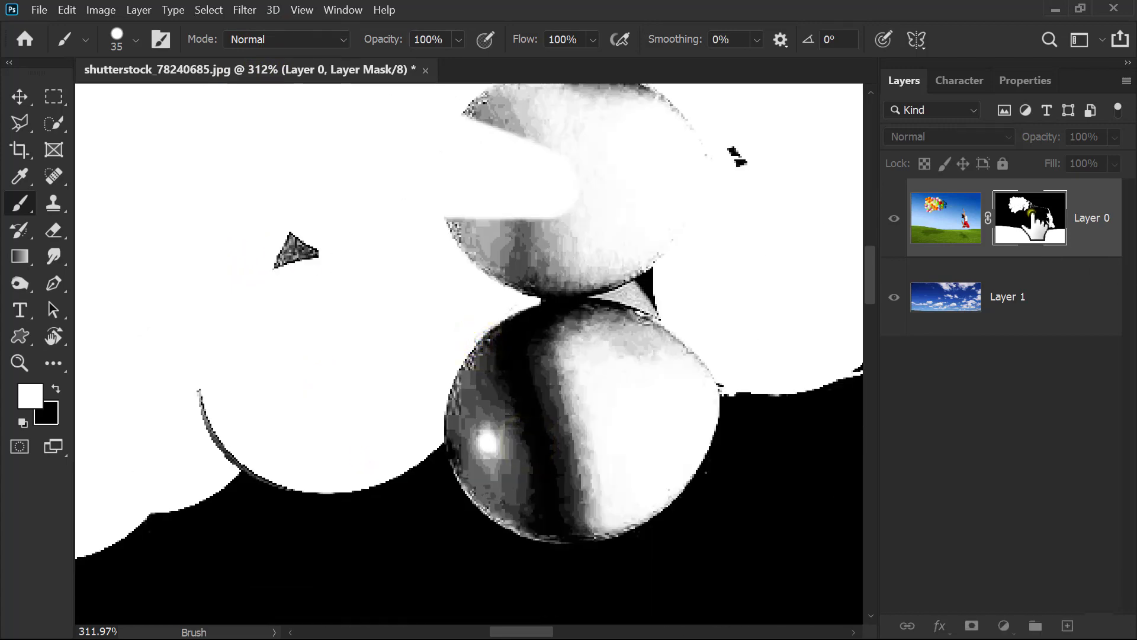
Step: Back in the colour composite, paint the top of the purple balloon solid and check the mask
left_click(1034, 211, "alt")
left_click_drag(814, 469, 733, 452)
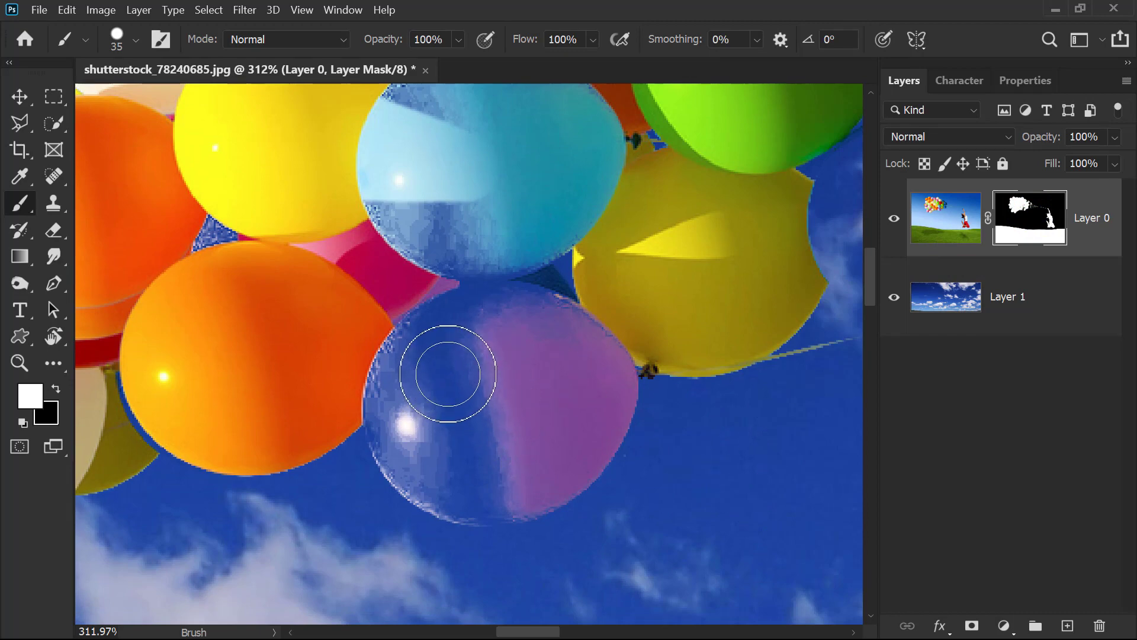
left_click_drag(284, 339, 366, 353)
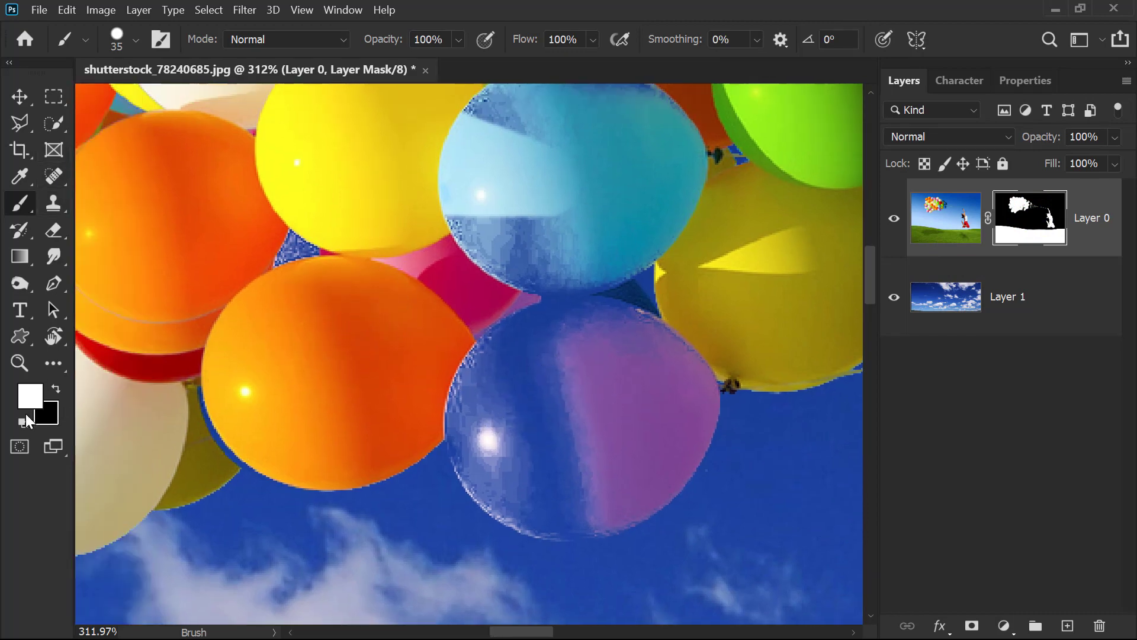
mouse_move(613, 289)
left_mouse_down()
mouse_move(461, 334)
mouse_move(419, 241)
left_mouse_up()
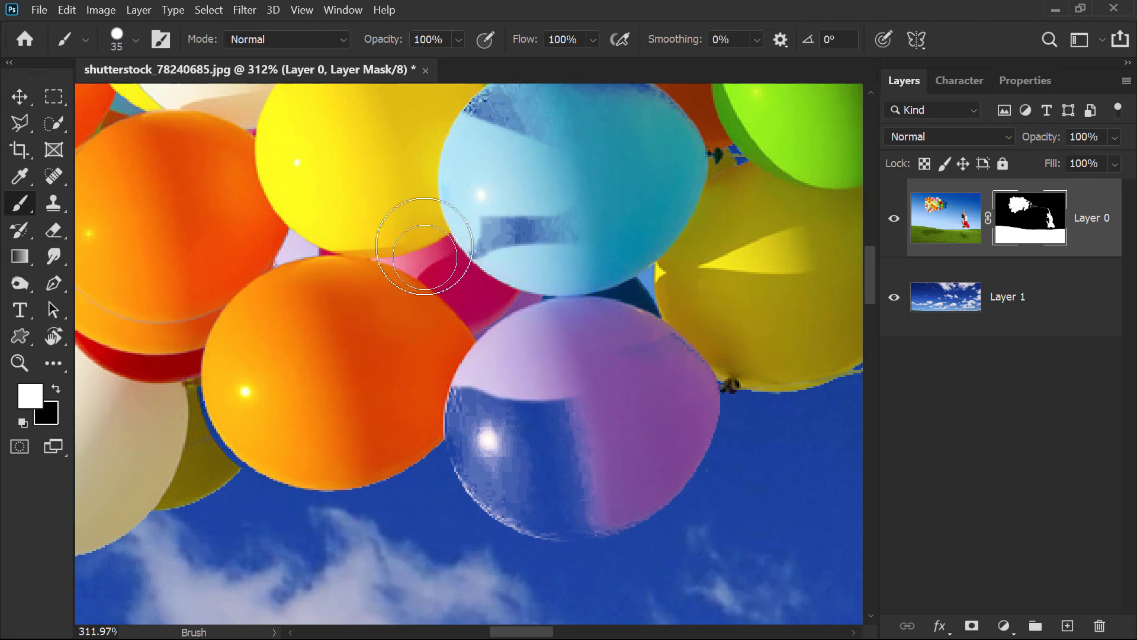
left_click(1040, 224, "alt")
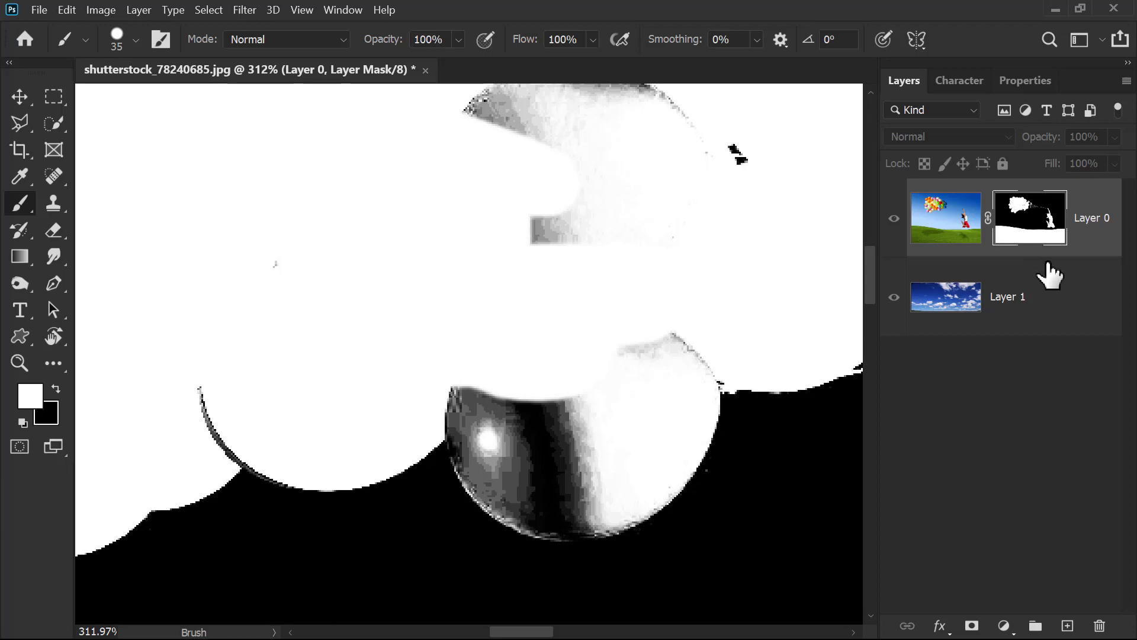
left_click(1044, 228, "alt")
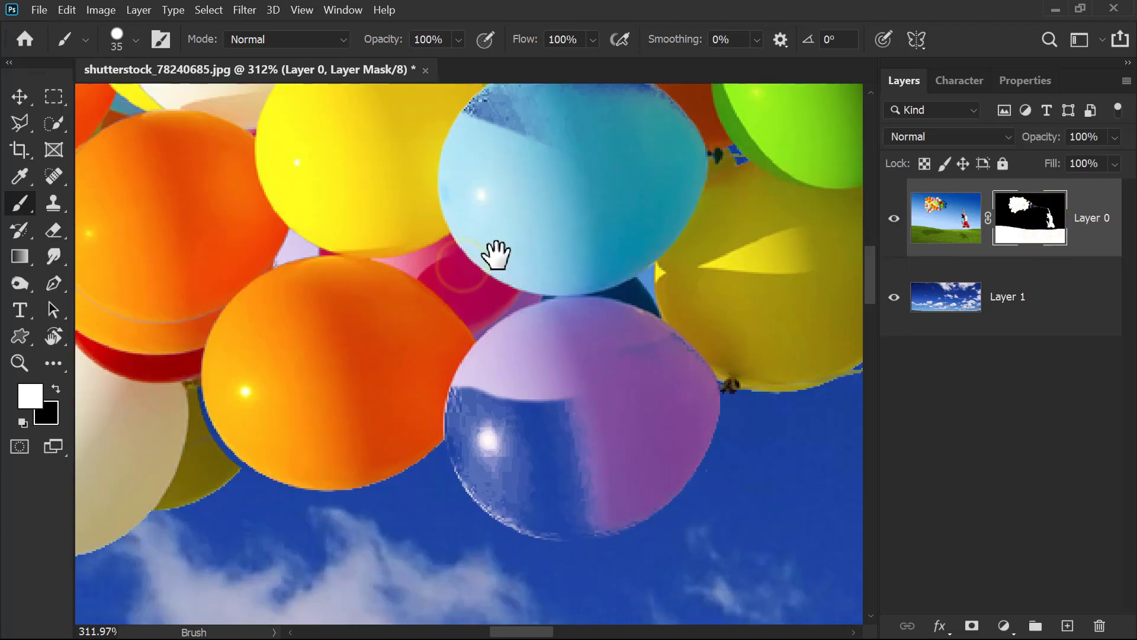
Step: Paint over the blue balloon's dark patch and purple balloon's lower part, resizing the brush to 45 then 30
left_click_drag(496, 254, 491, 342)
key("bracketright")
left_click_drag(469, 254, 553, 246)
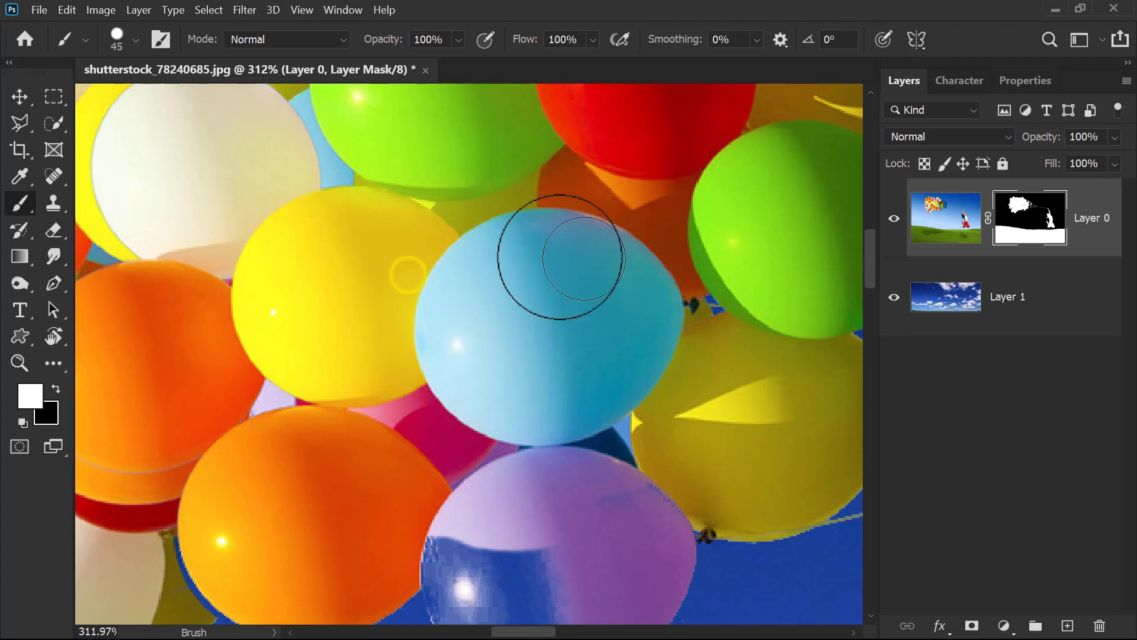
left_click(719, 303)
scroll(469, 332, "down", 5)
mouse_move(469, 333)
left_mouse_down()
mouse_move(500, 363)
mouse_move(469, 355)
mouse_move(495, 384)
mouse_move(563, 413)
left_mouse_up()
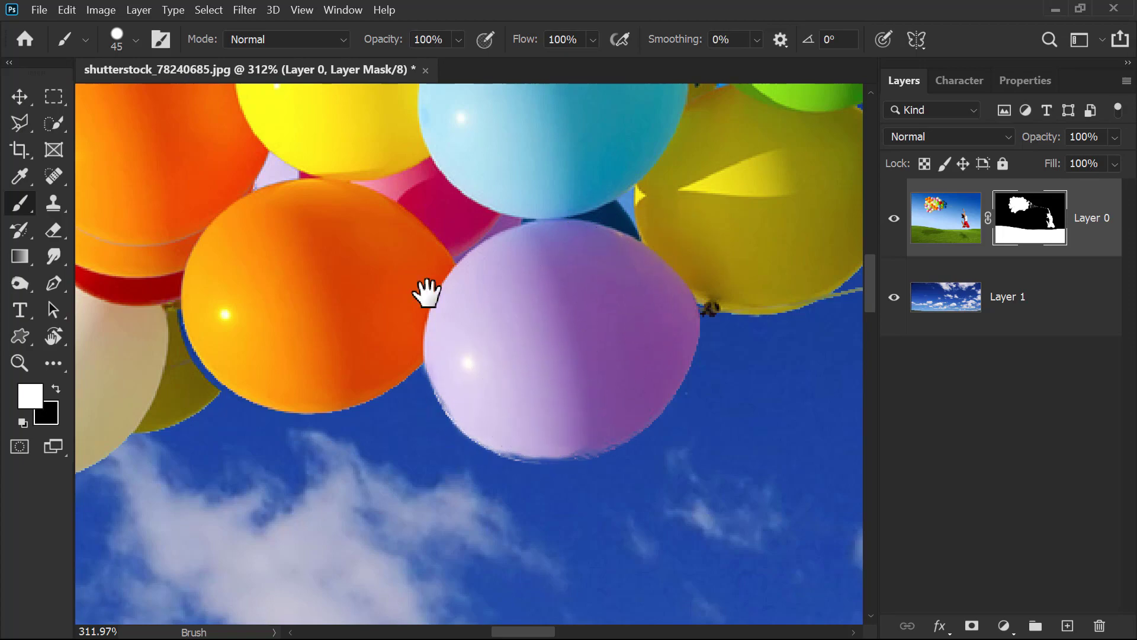
mouse_move(424, 292)
left_mouse_down()
mouse_move(650, 332)
mouse_move(526, 445)
mouse_move(729, 367)
left_mouse_up()
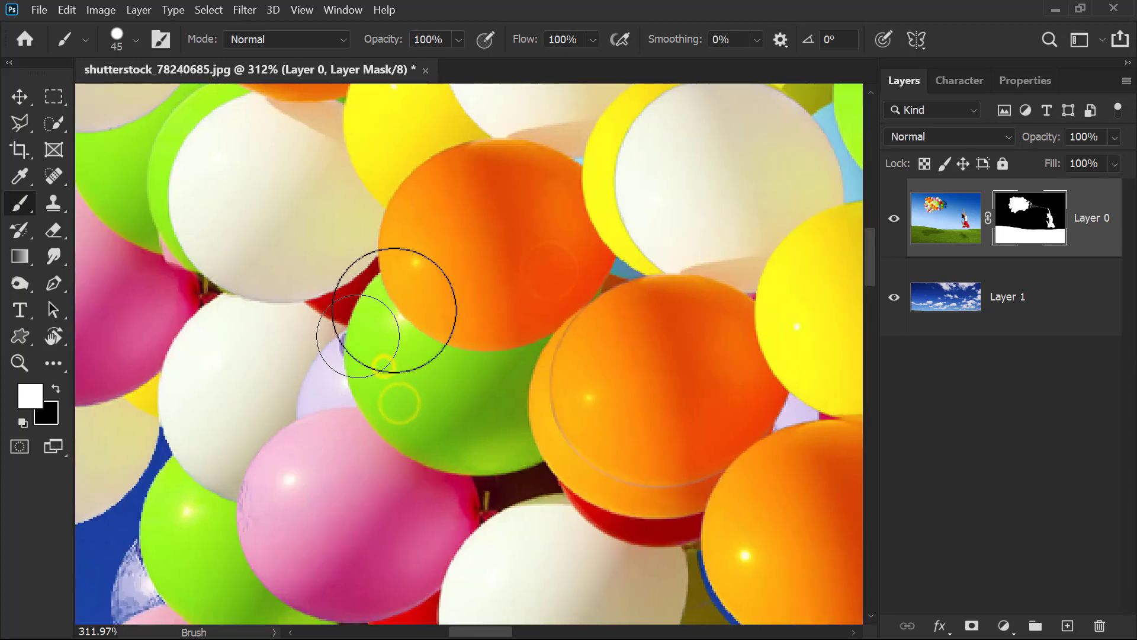
mouse_move(391, 319)
left_mouse_down()
mouse_move(669, 304)
mouse_move(325, 411)
mouse_move(452, 197)
mouse_move(287, 261)
left_mouse_up()
key("bracketleft")
key("bracketleft")
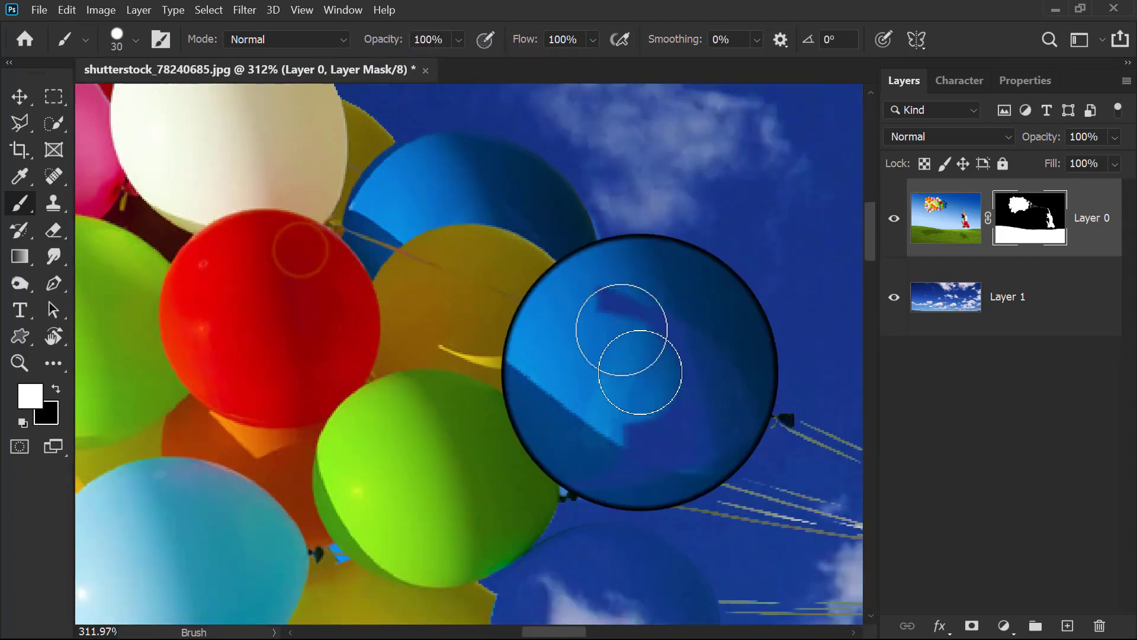
mouse_move(622, 343)
left_mouse_down()
mouse_move(417, 305)
mouse_move(530, 418)
mouse_move(275, 364)
left_mouse_up()
scroll(274, 363, "down", 5)
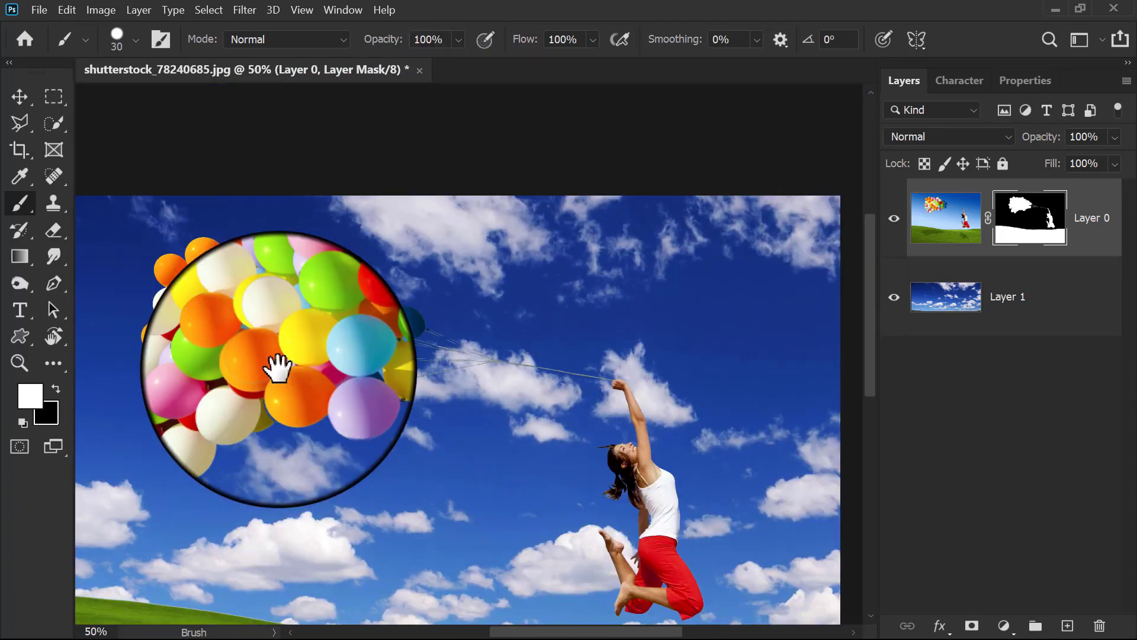
scroll(503, 465, "down", 3)
Step: Free-transform cloudy sky Layer 1, dragging it to a new position behind the photo, and commit
key("ctrl+0")
key("v")
left_click(1079, 305)
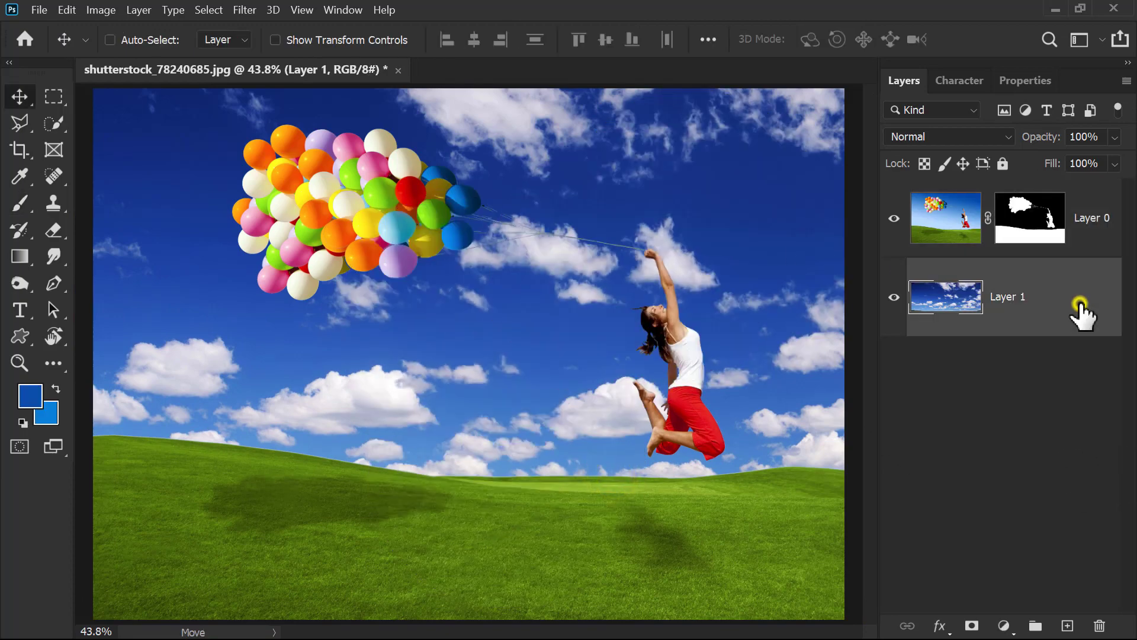
key("ctrl+t")
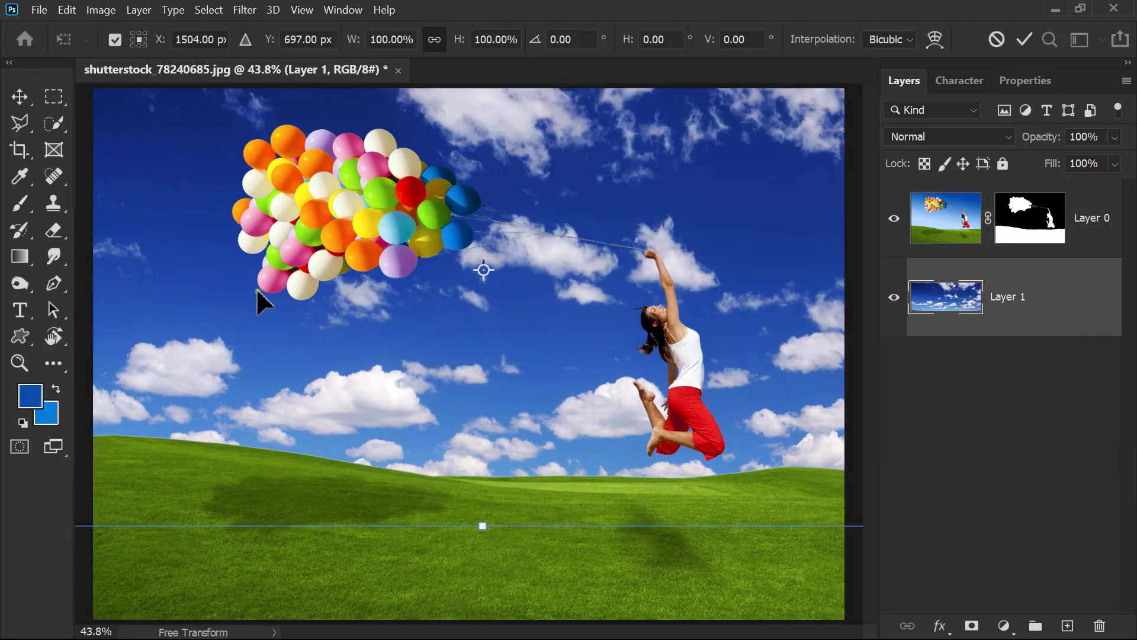
left_click_drag(260, 302, 186, 314)
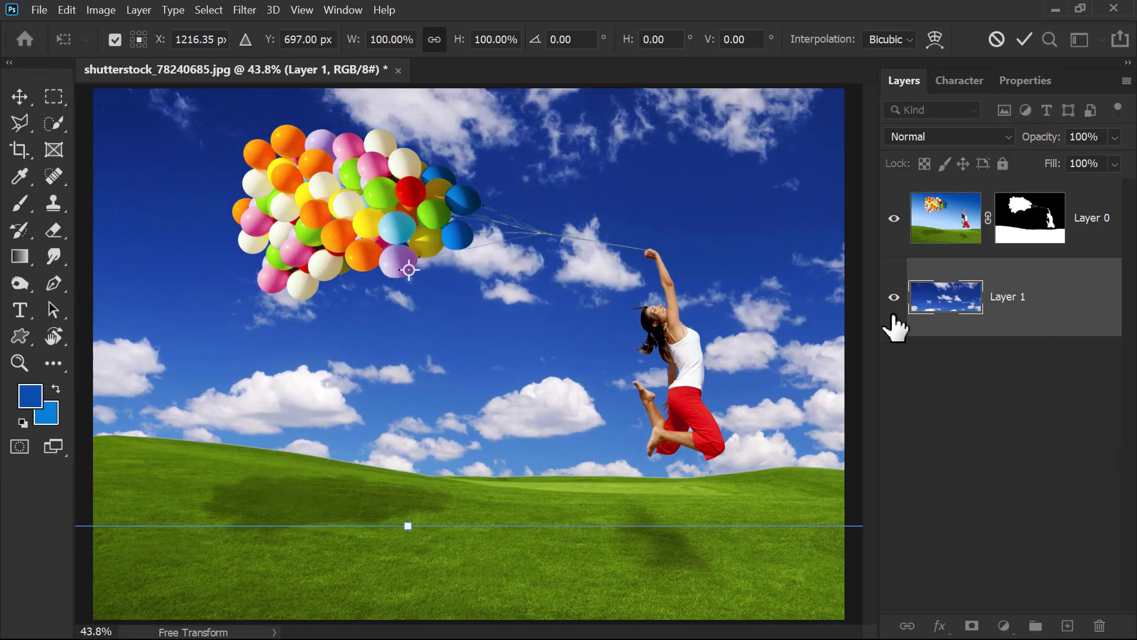
mouse_move(541, 285)
left_mouse_down()
mouse_move(165, 280)
mouse_move(776, 306)
mouse_move(461, 305)
mouse_move(398, 329)
left_mouse_up()
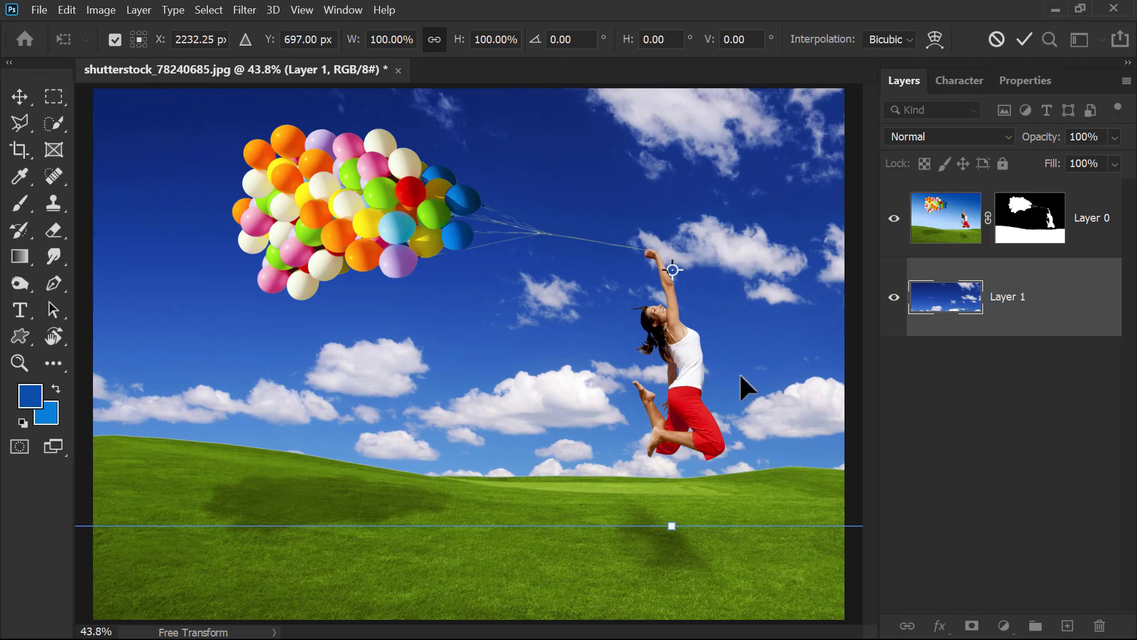
left_click_drag(741, 376, 746, 359)
left_click_drag(534, 346, 481, 328)
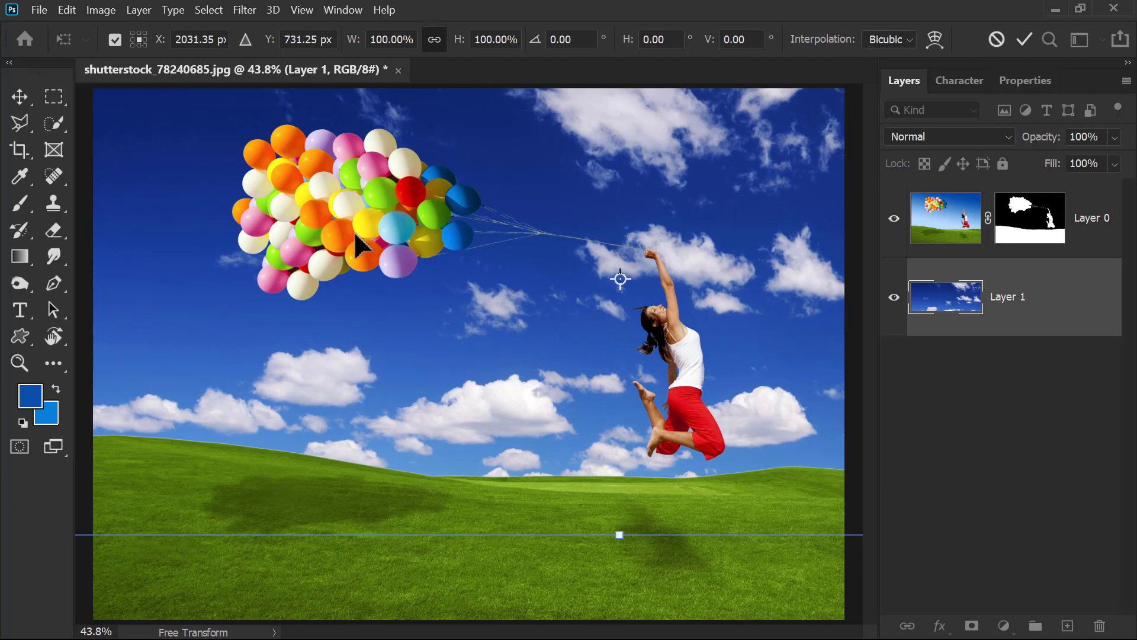
left_click_drag(447, 379, 457, 363)
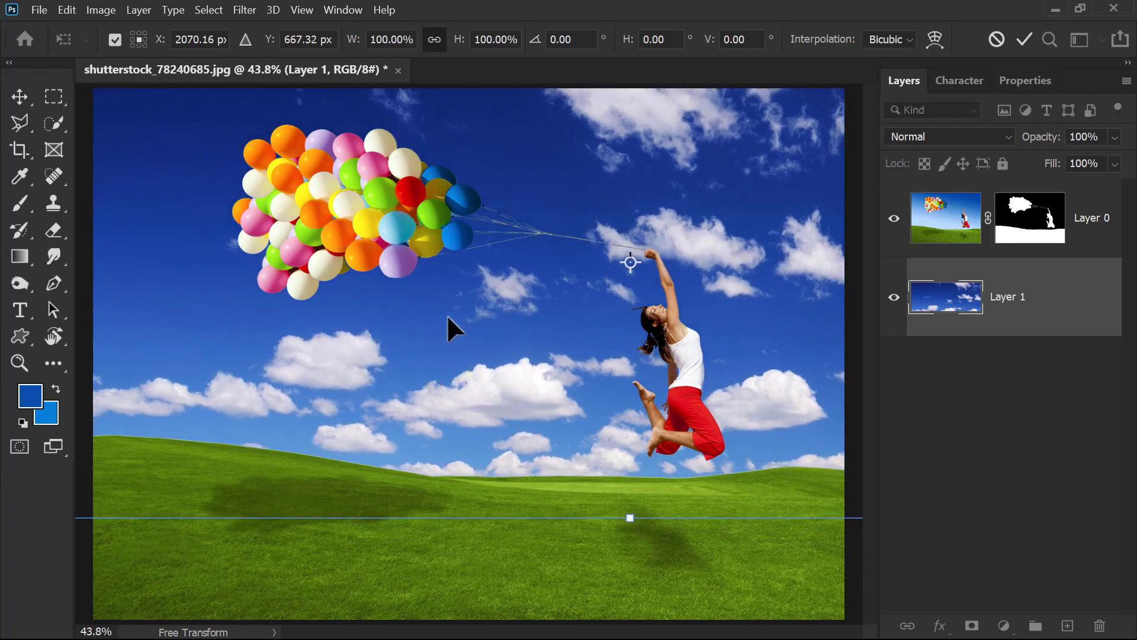
left_click_drag(448, 318, 448, 334)
double_click(448, 334)
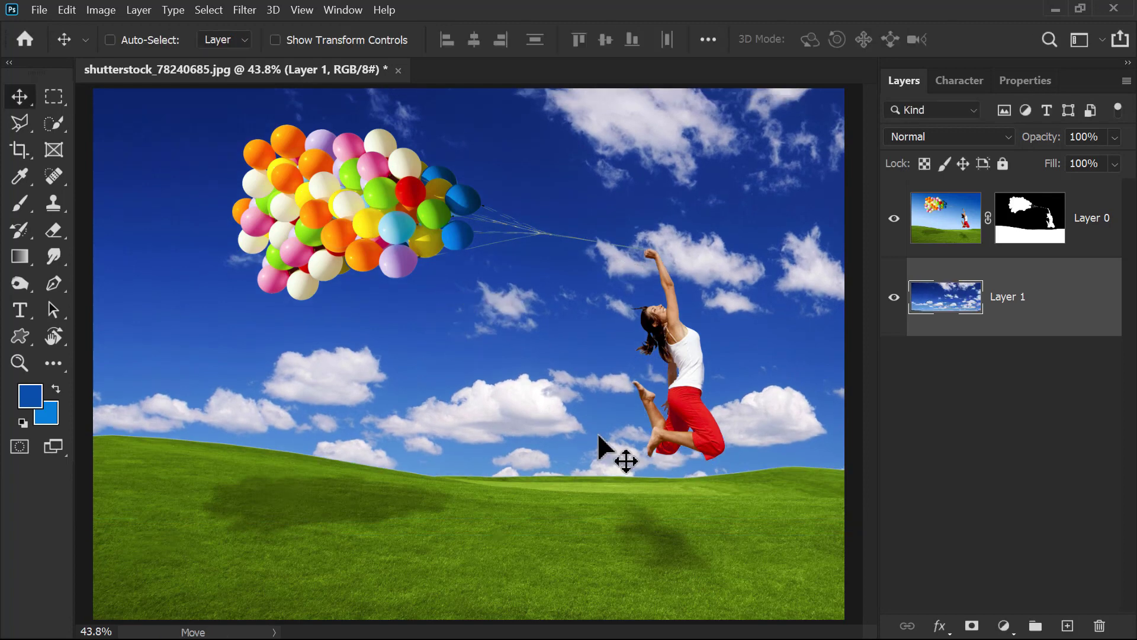